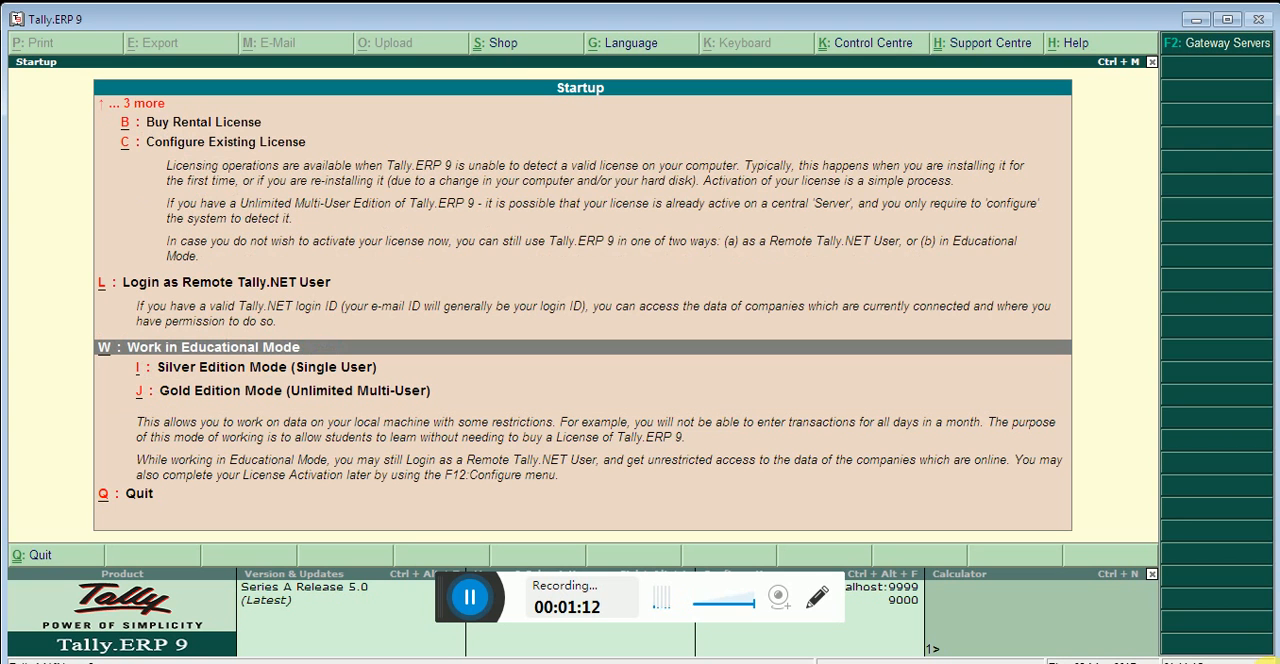
Start in educational Silver Edition Mode (Single User) and load the company Abc
key(Down)
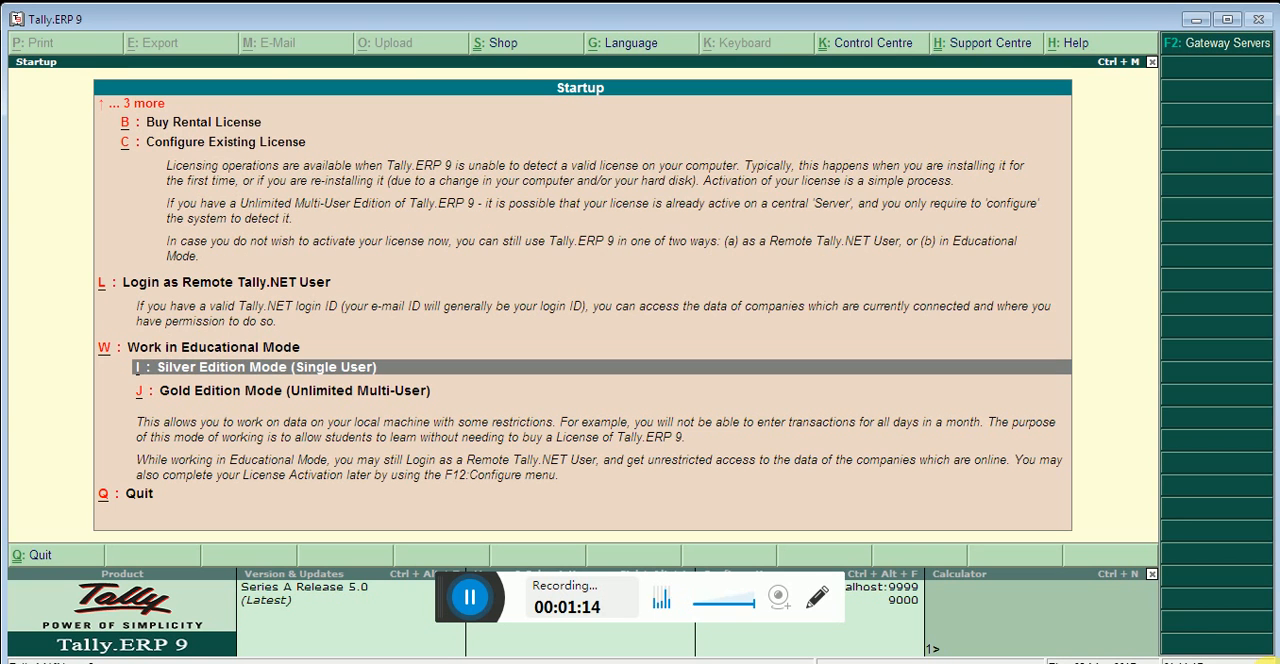
key(Return)
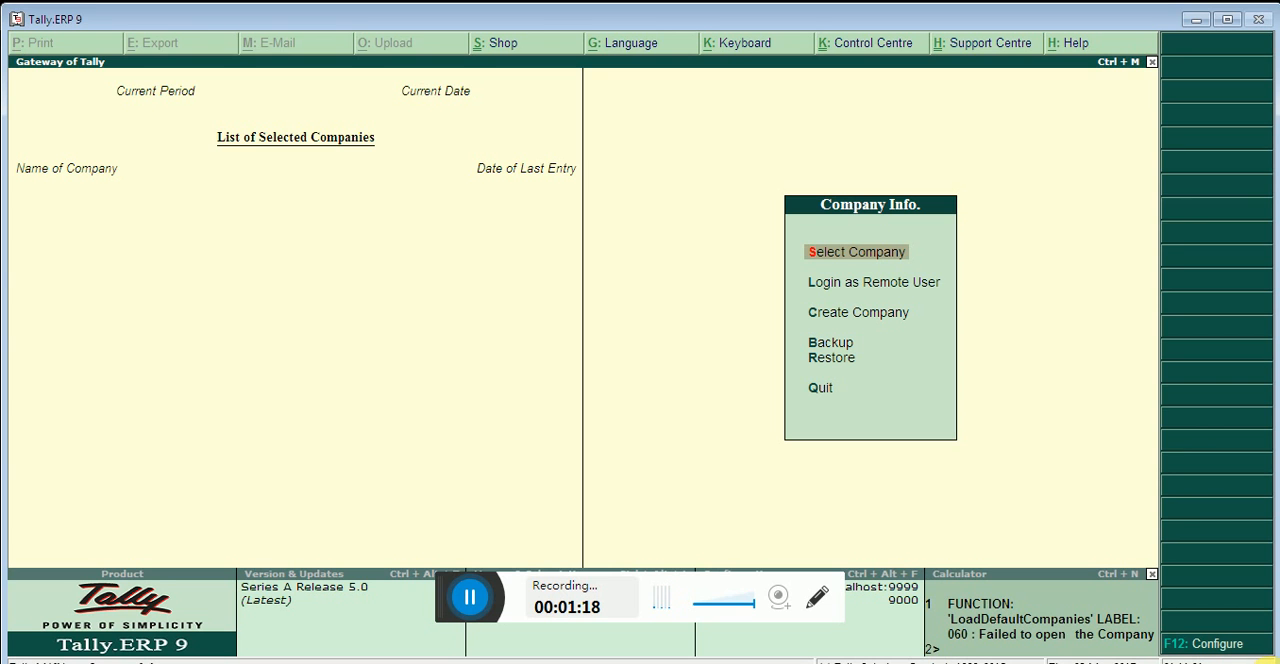
key(Return)
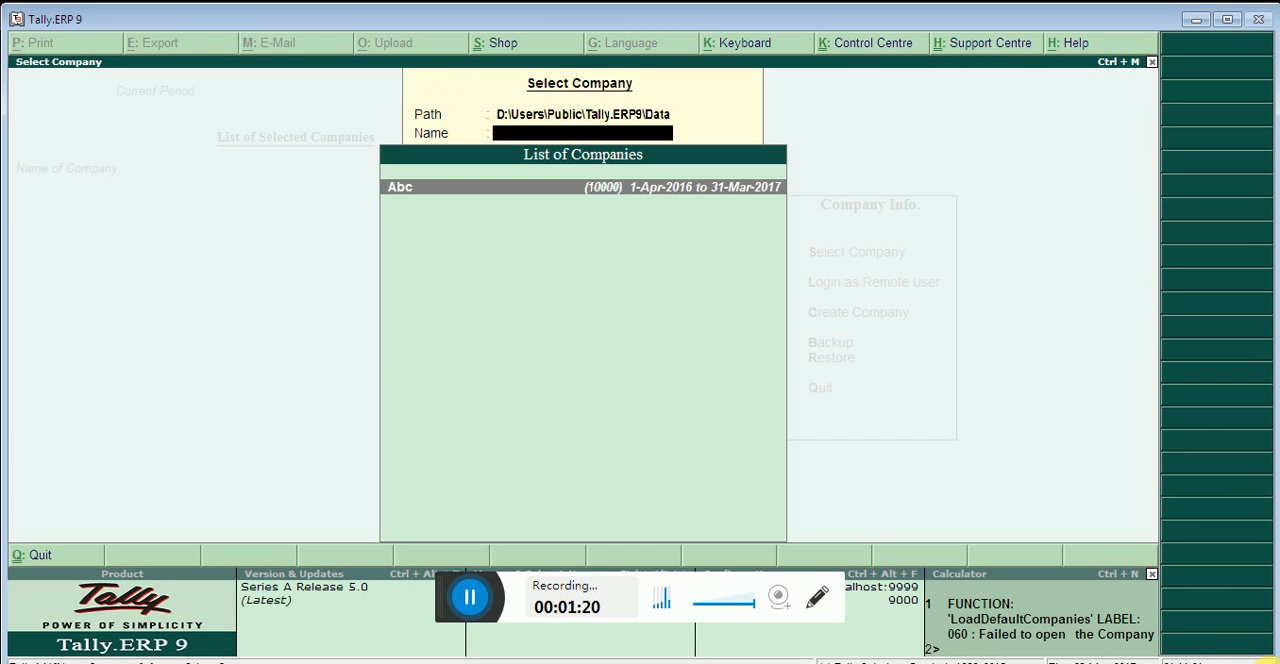
key(Return)
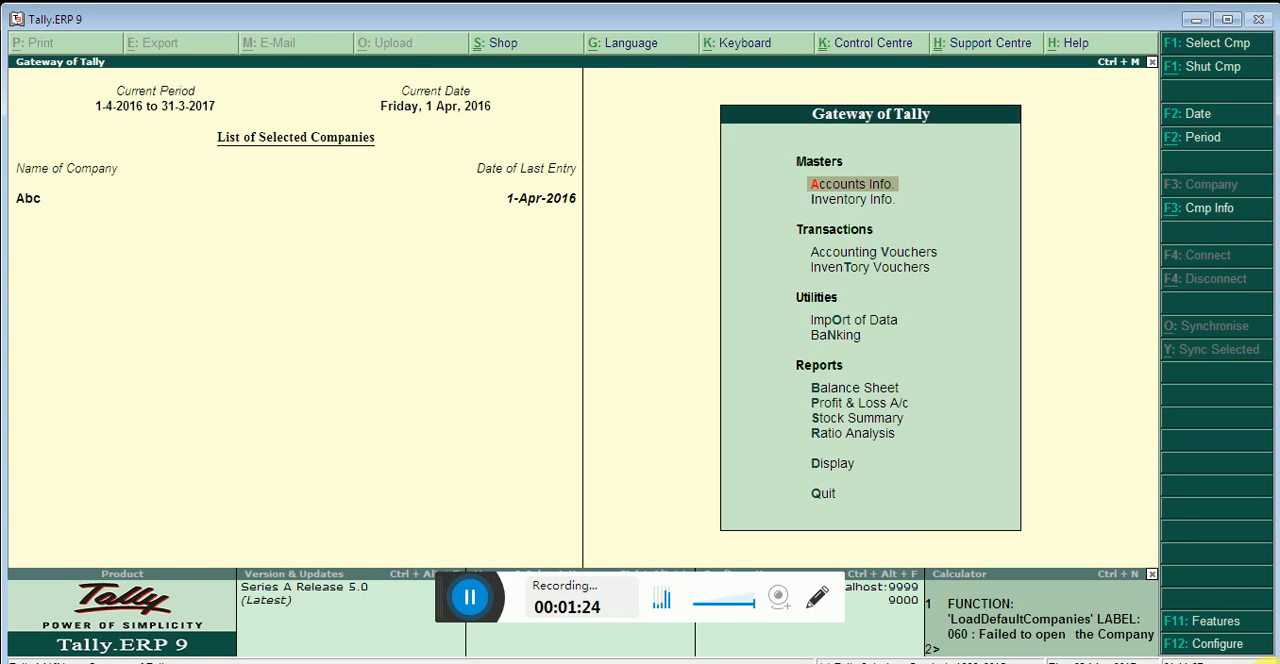
In the company's accounting features, set Maintain cost centres to Yes and keep Use cost centre for job costing at No
key(F11)
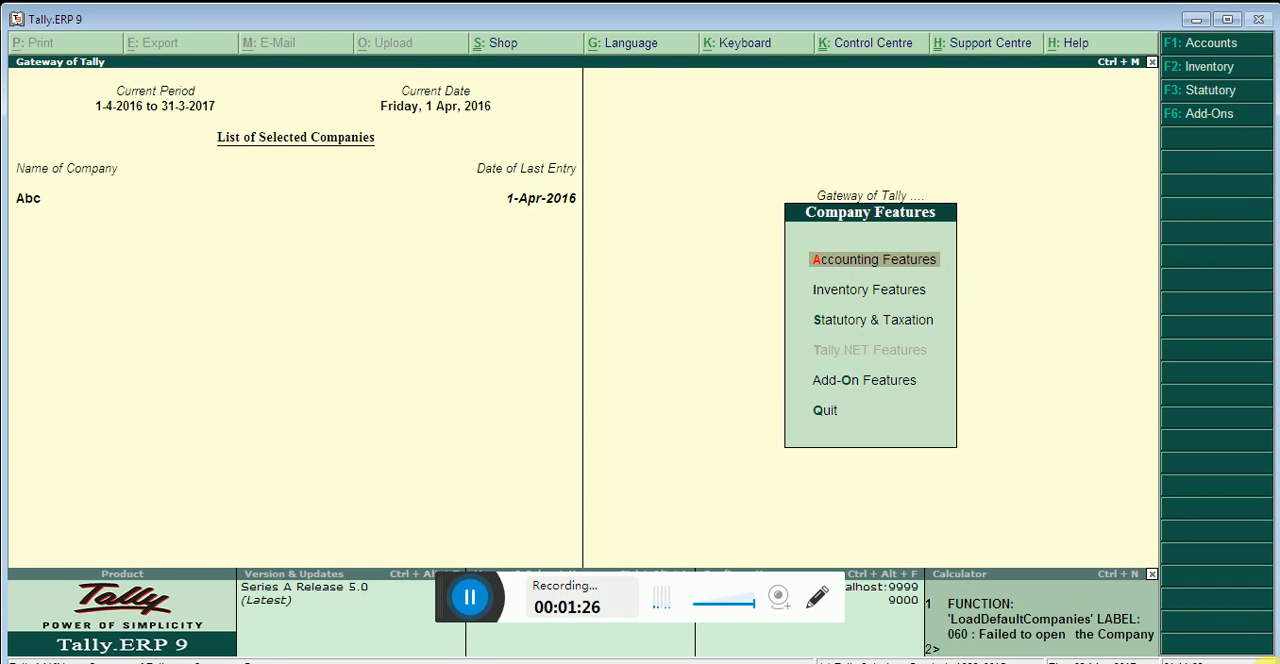
key(Return)
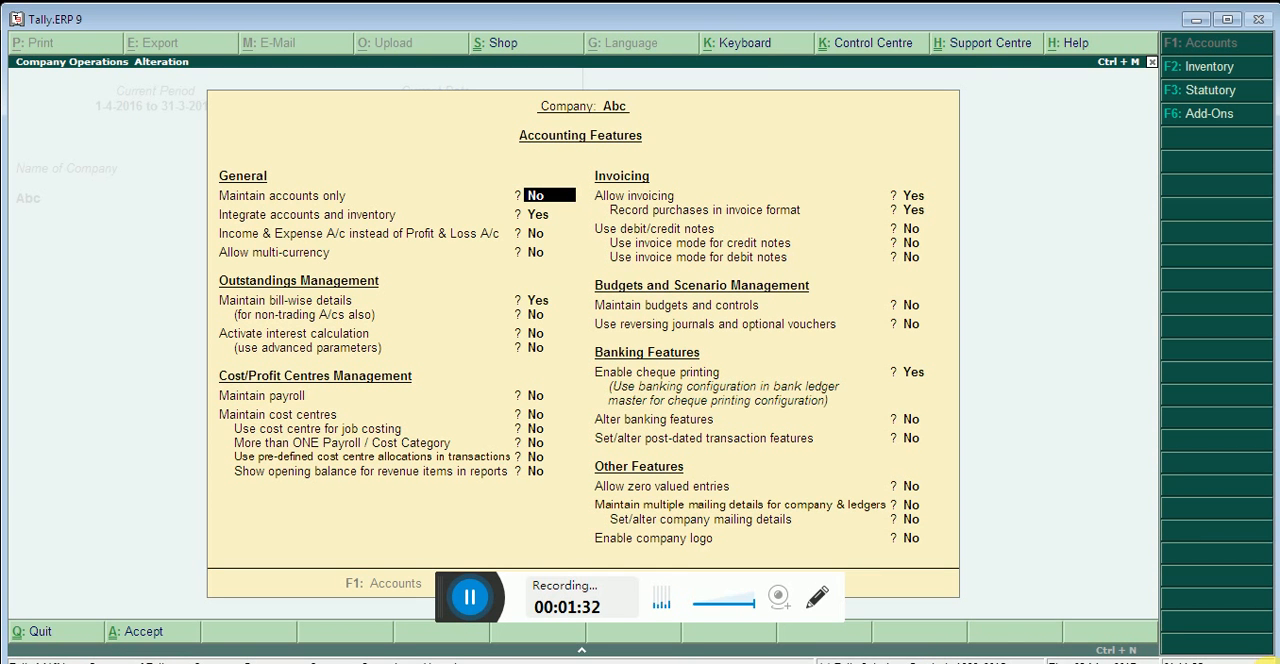
key(Return)
key(Return)
key(Return)
key(Return)
key(Return)
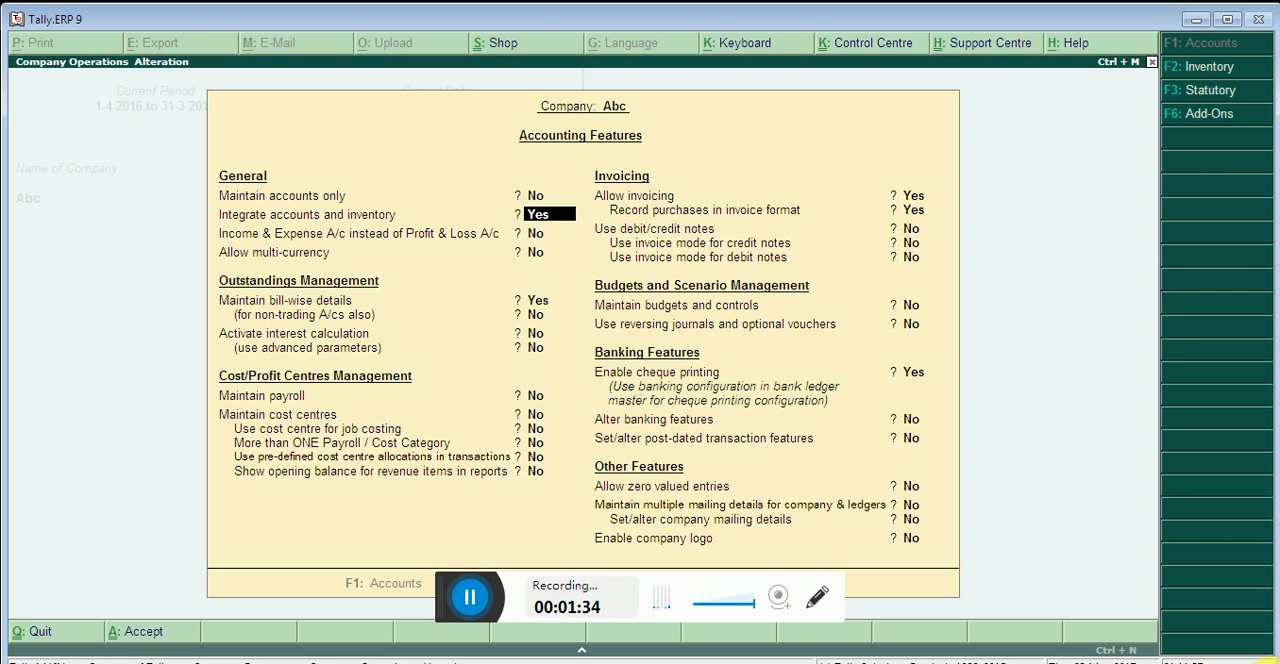
key(Return)
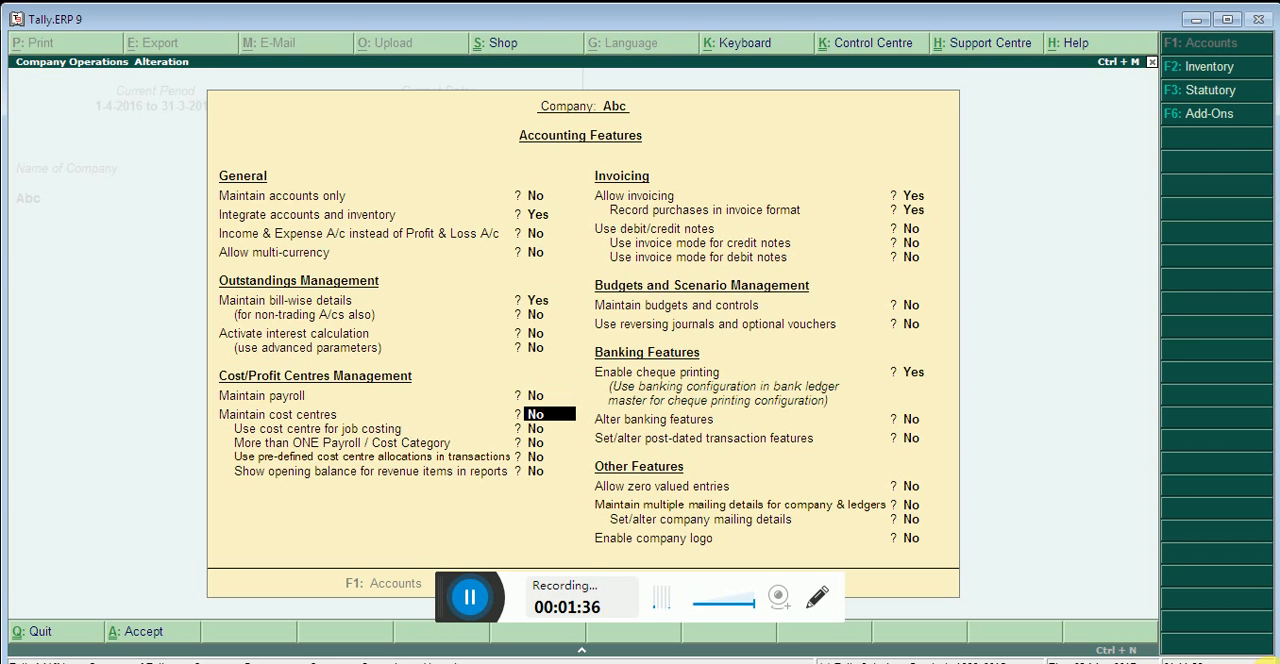
text(y)
key(Return)
key(Return)
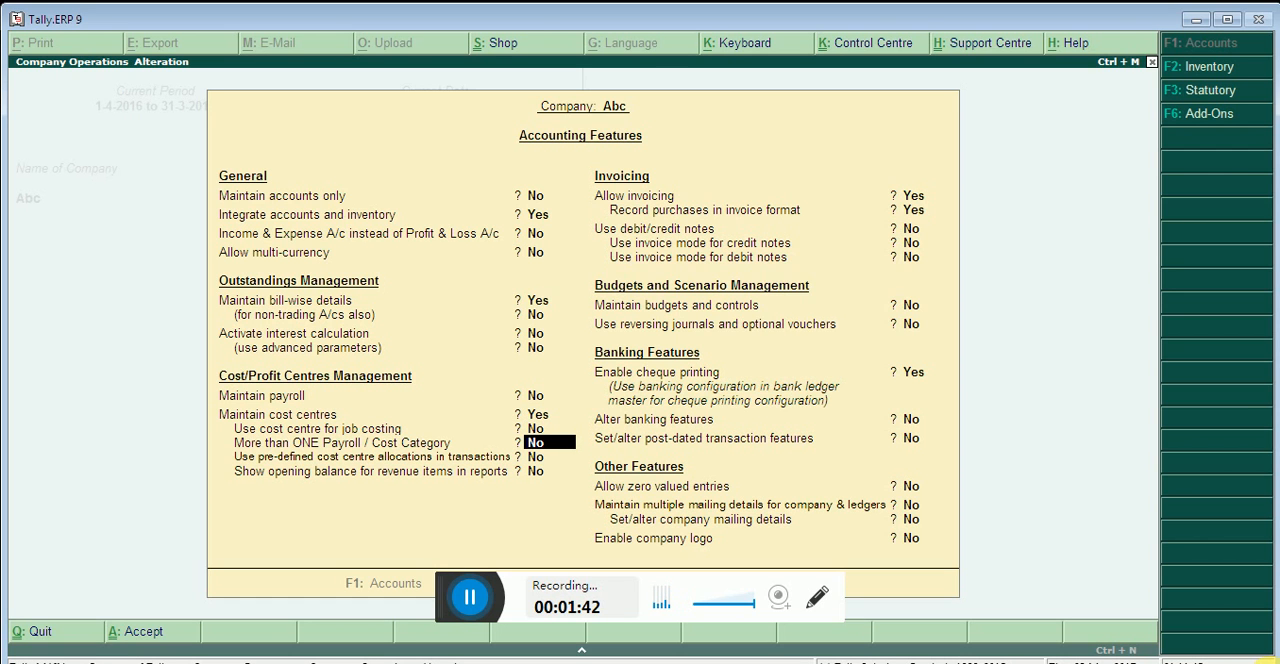
Set More than ONE Payroll / Cost Category to Yes, save the accounting features and return to the Gateway of Tally
text(y)
key(Return)
key(Return)
key(Return)
key(Return)
key(Return)
key(Return)
key(Return)
key(Return)
key(Return)
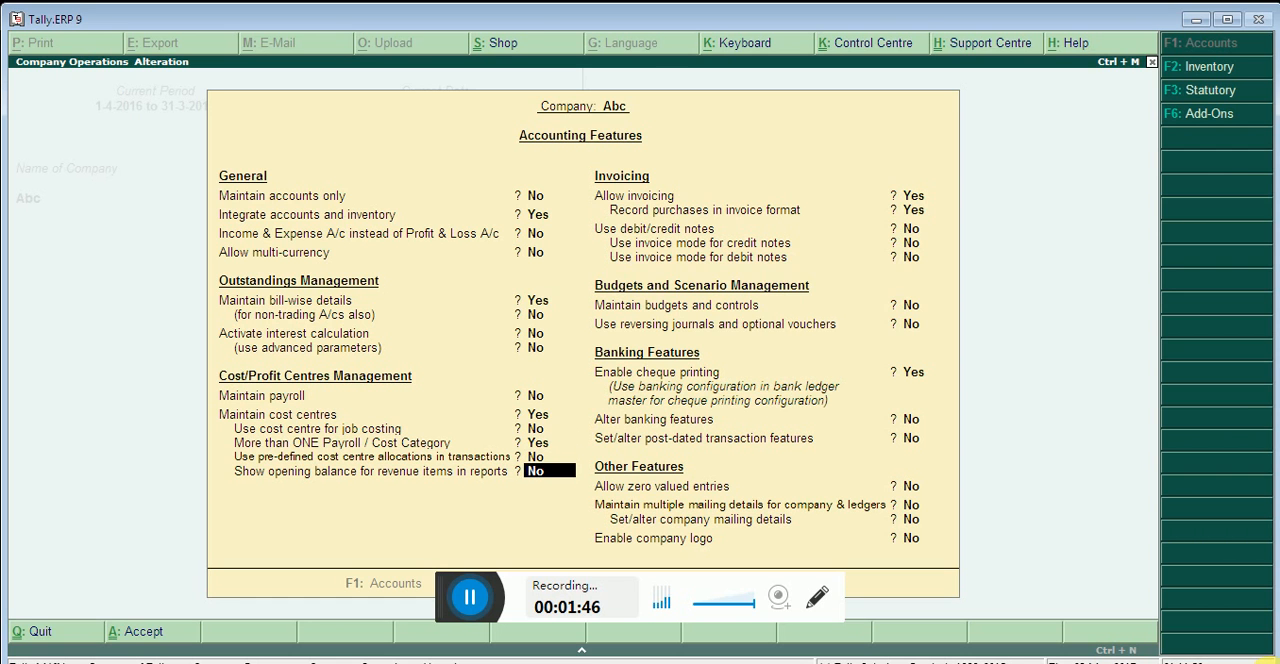
key(Return)
key(Return)
key(Return)
key(Return)
key(Return)
key(Return)
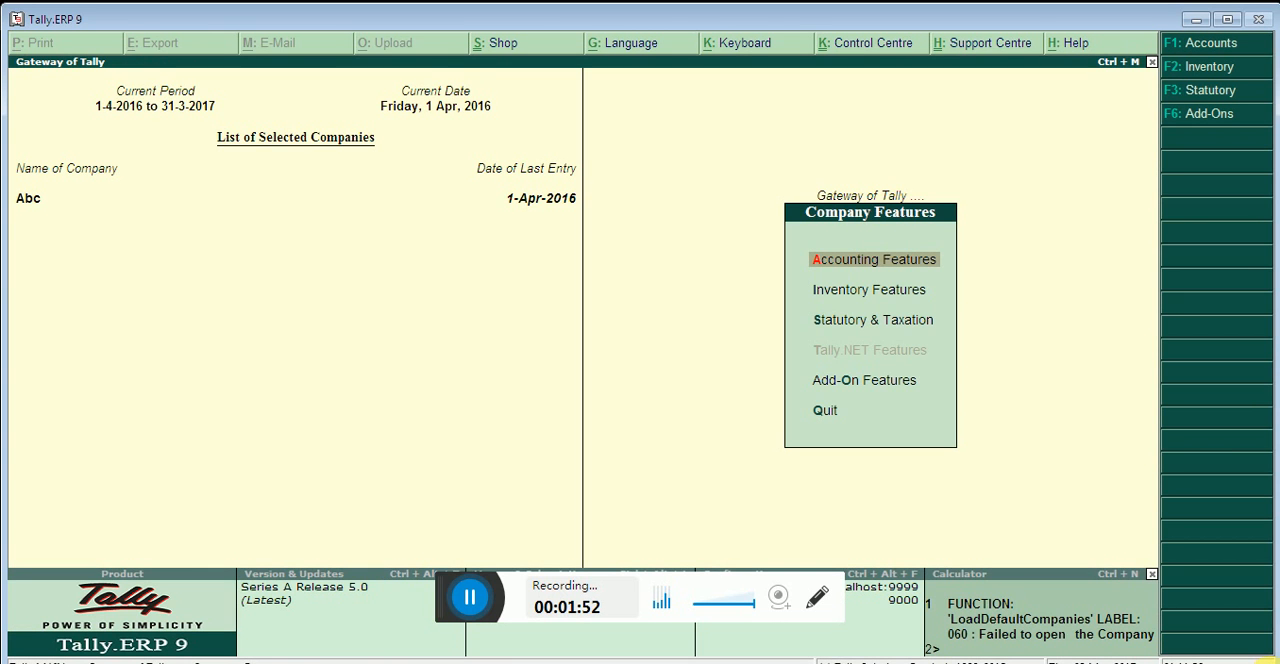
key(Escape)
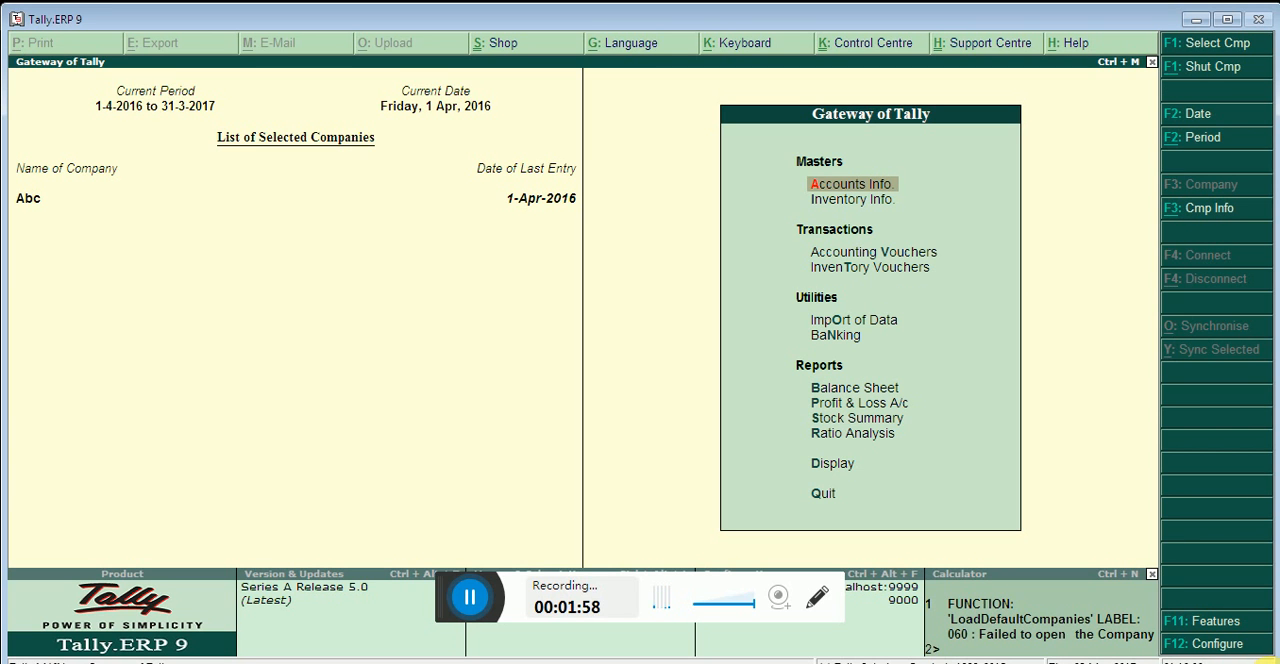
Open the creation form for a single cost category from the accounts masters
key(Return)
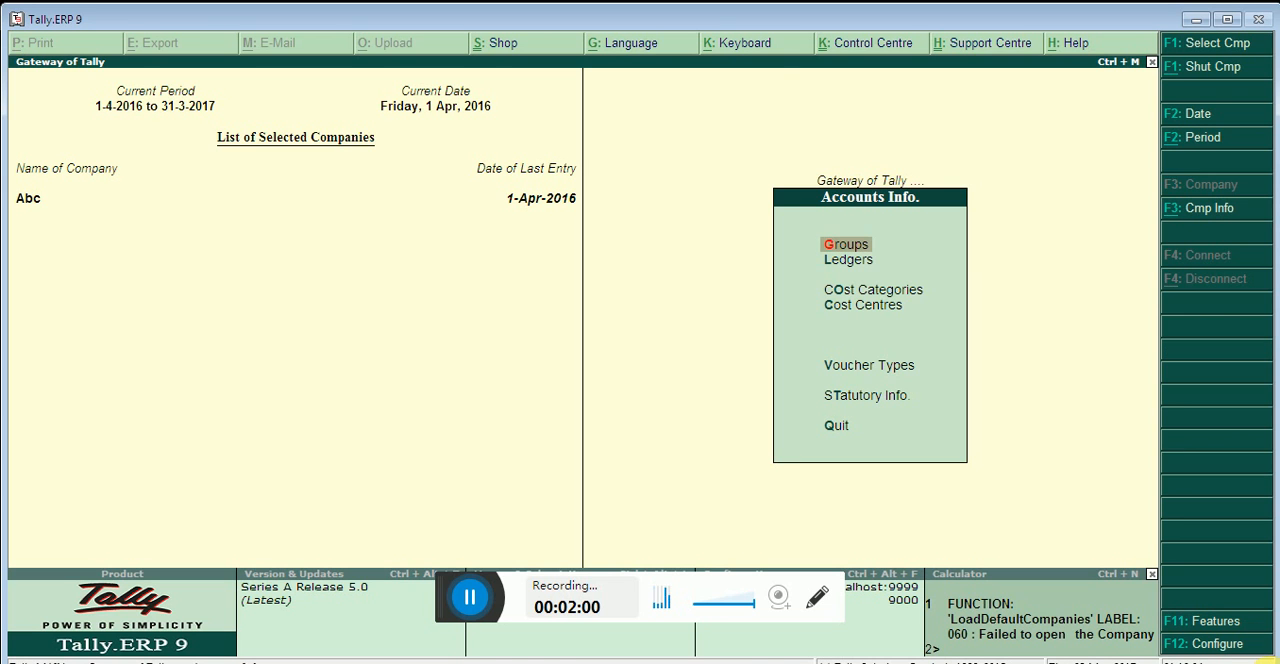
key(Down)
key(Down)
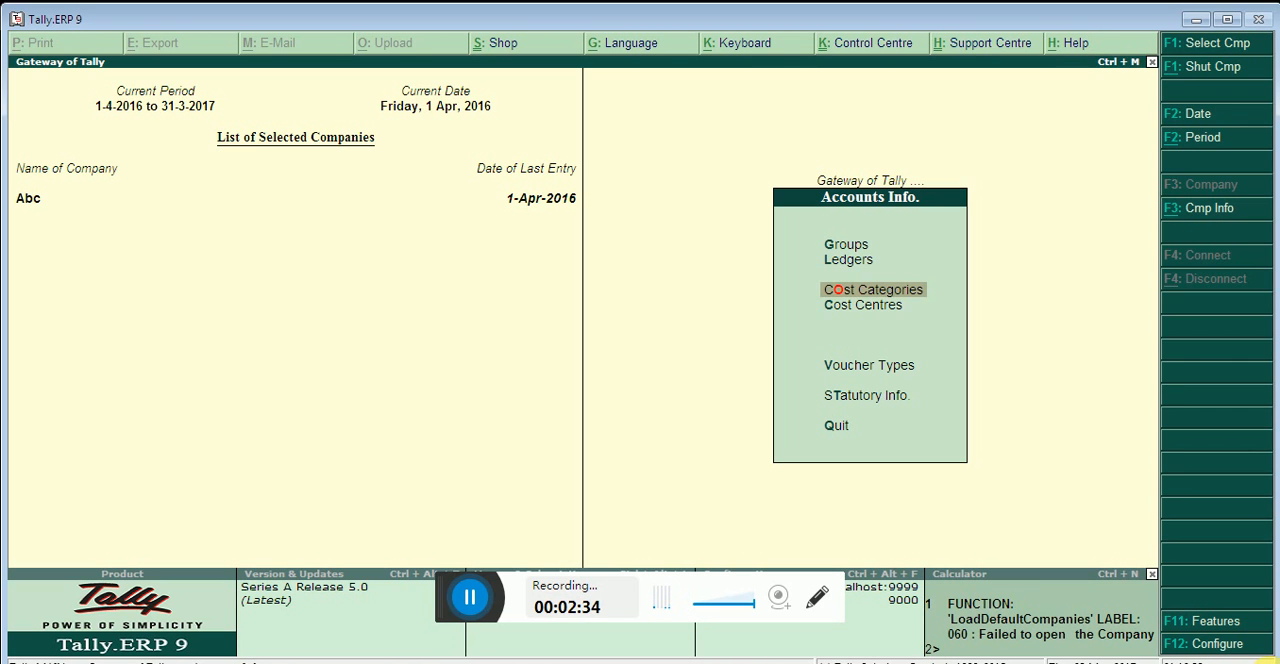
key(Return)
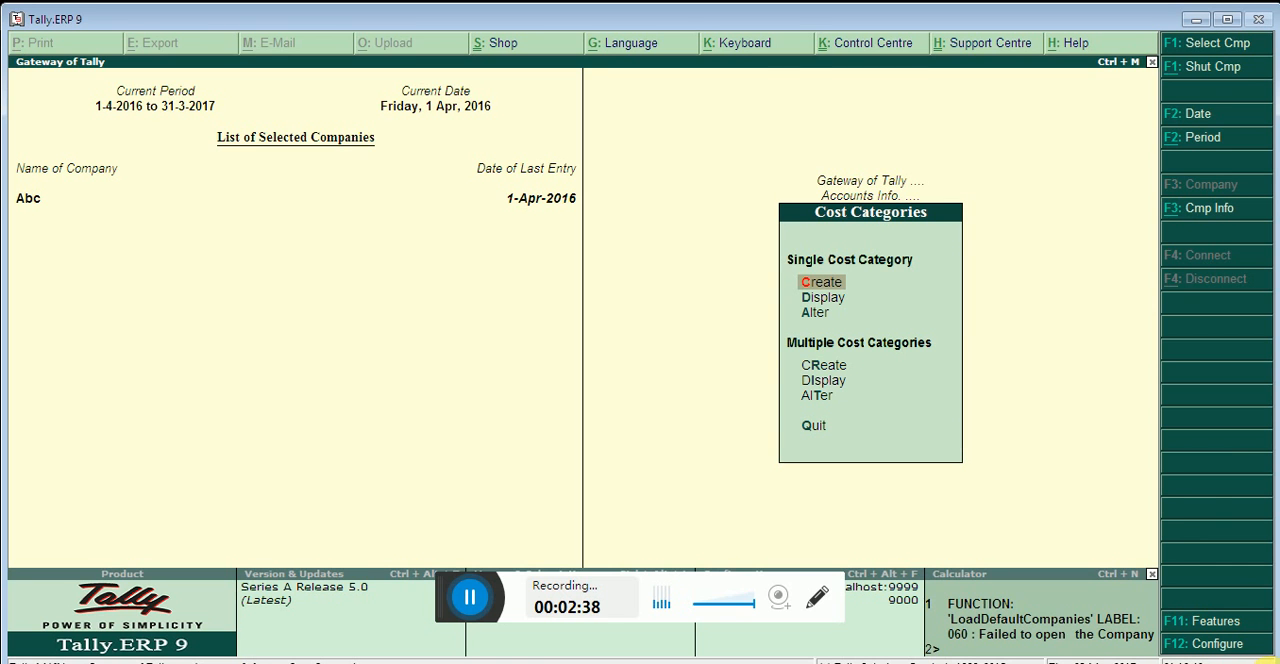
key(Return)
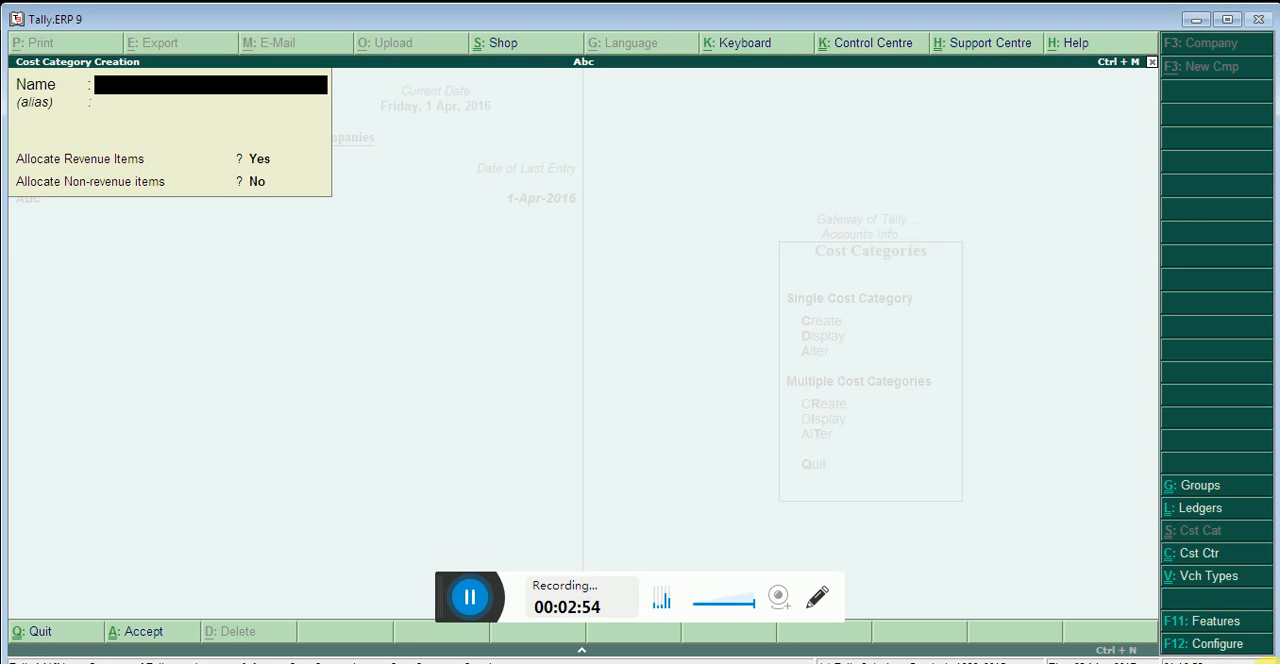
Create the cost category HRA Department with revenue items allocated and non-revenue items not allocated, and leave the creation form
text(HRA Depar)
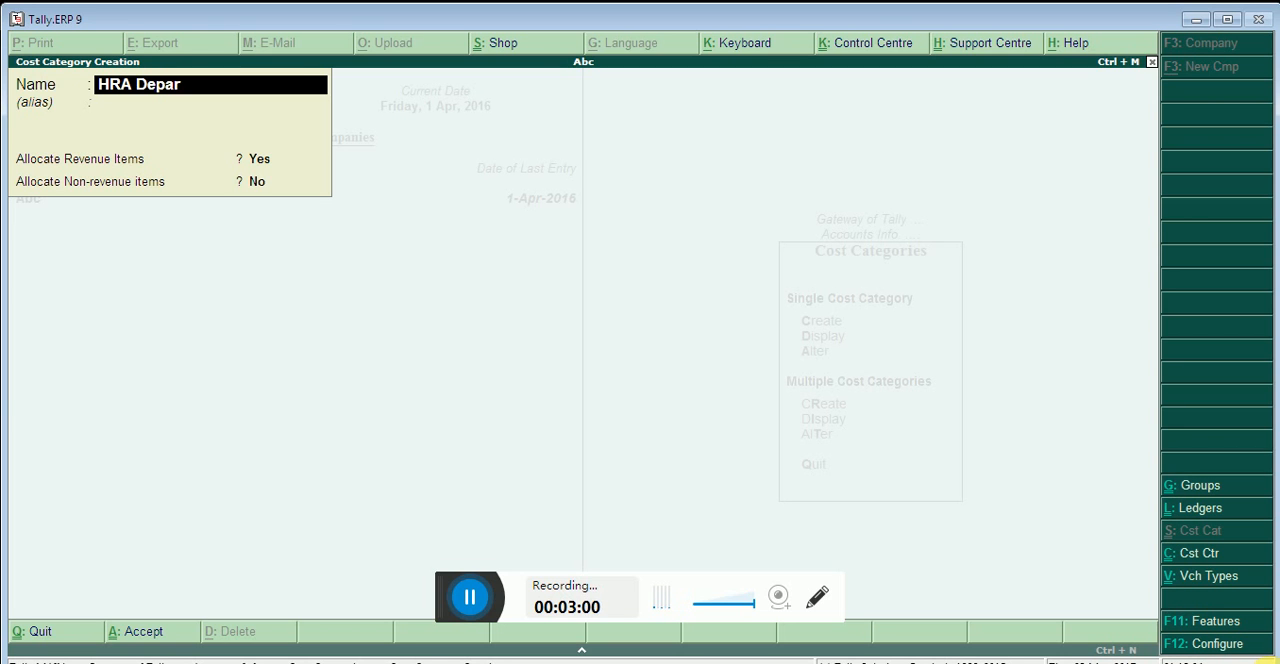
text(tment)
key(Return)
key(Return)
key(Return)
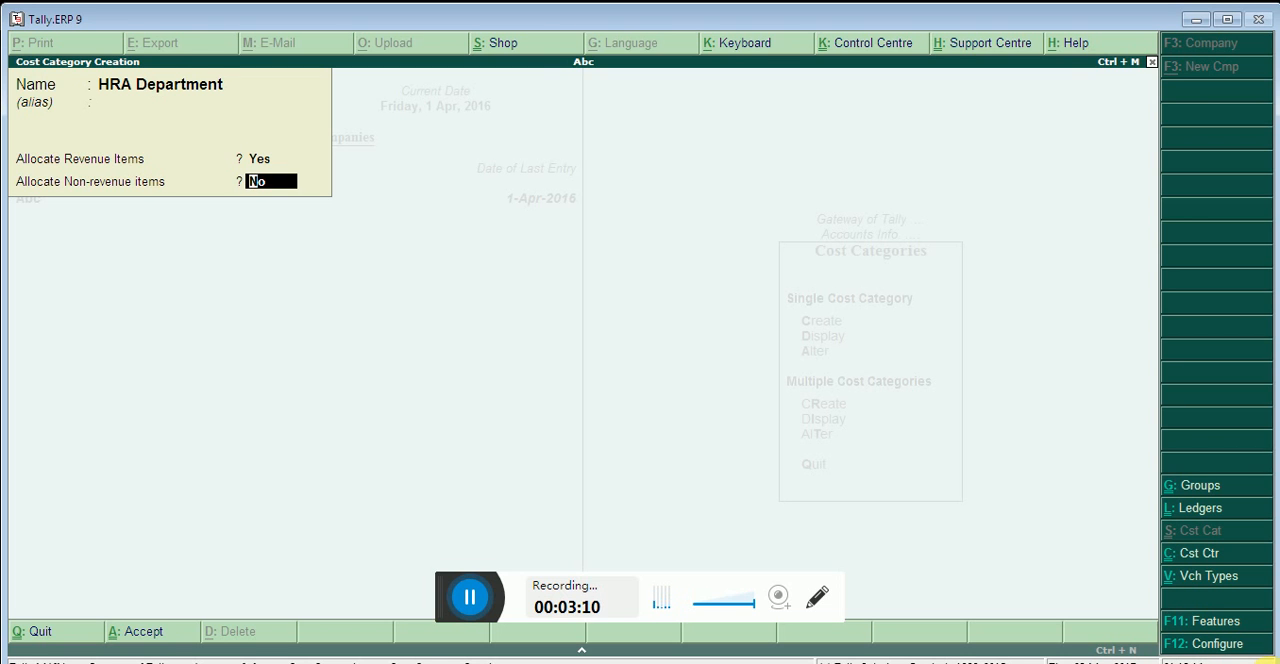
key(Return)
key(Return)
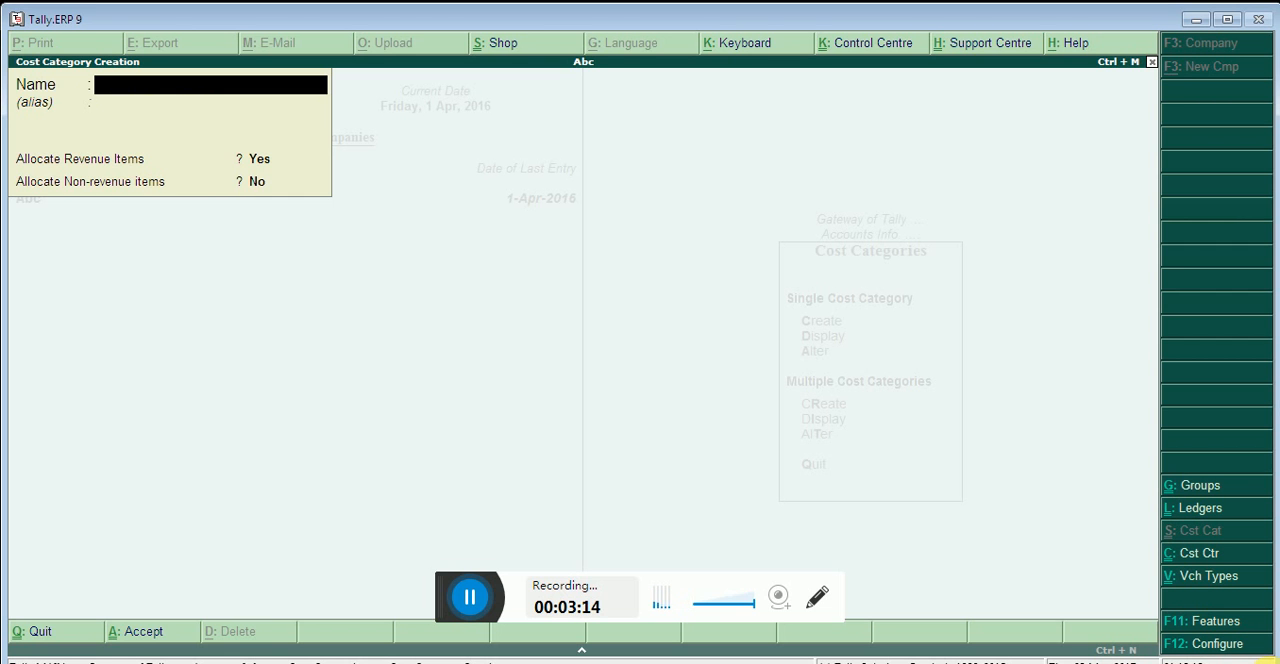
key(Escape)
key(Return)
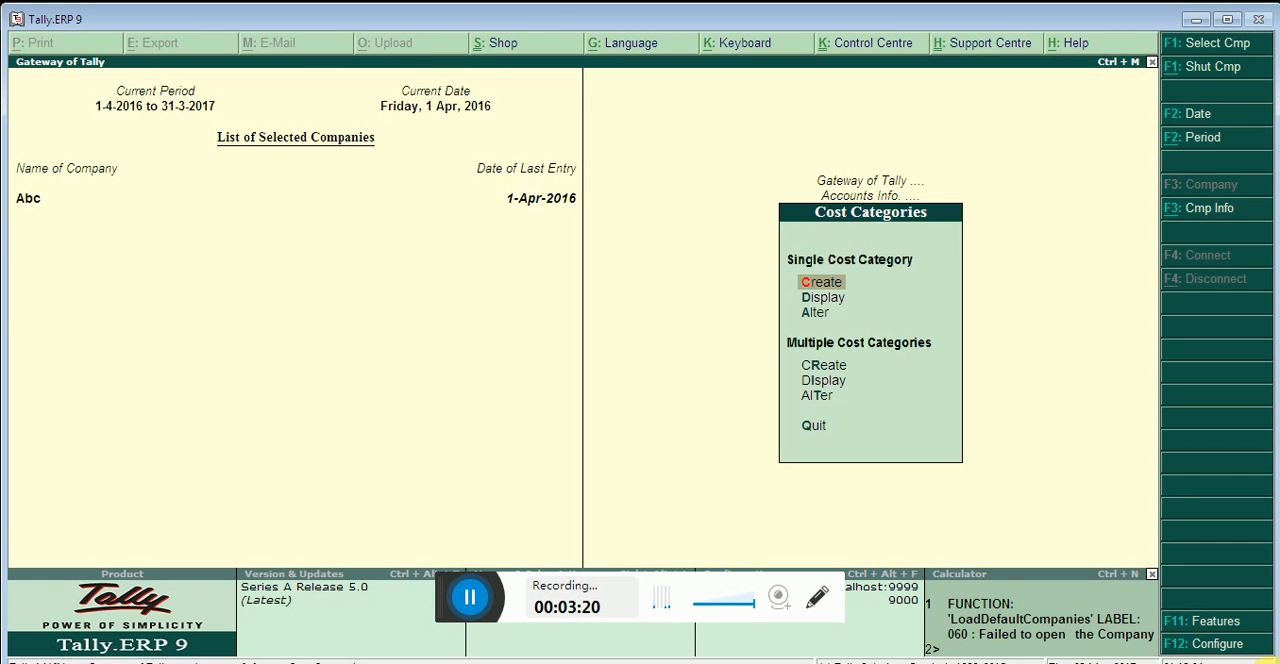
Display the HRA Department cost category's details and return to the cost category options
key(Down)
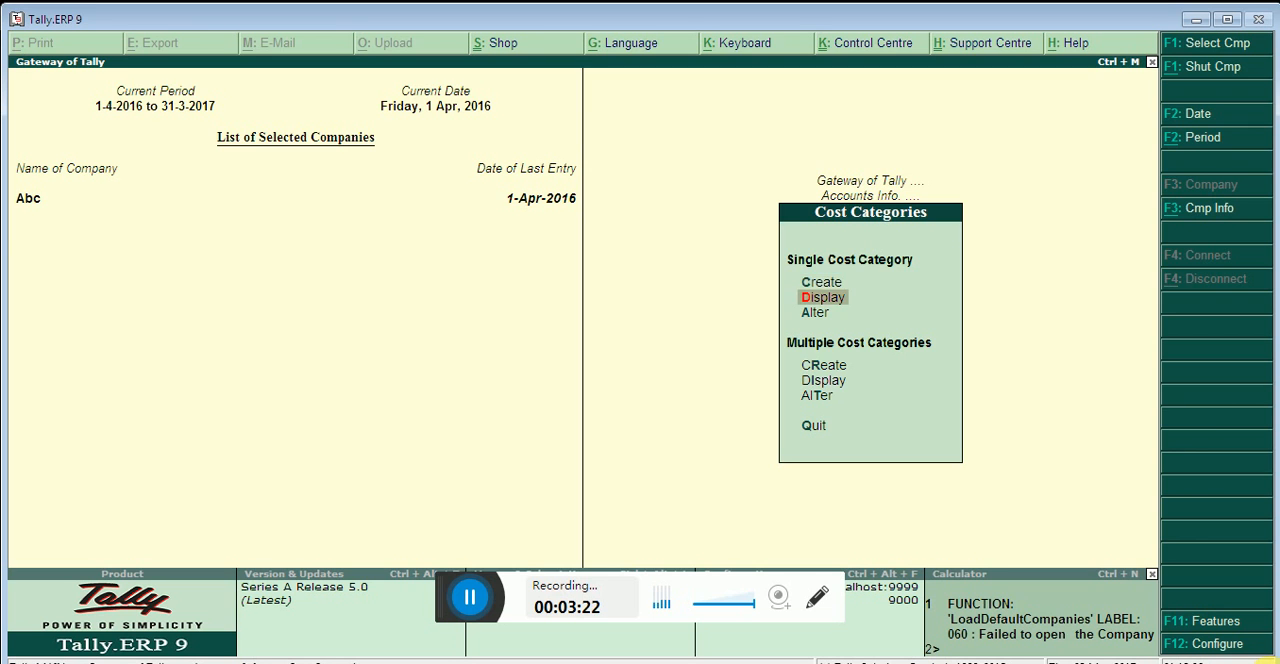
key(Return)
key(Return)
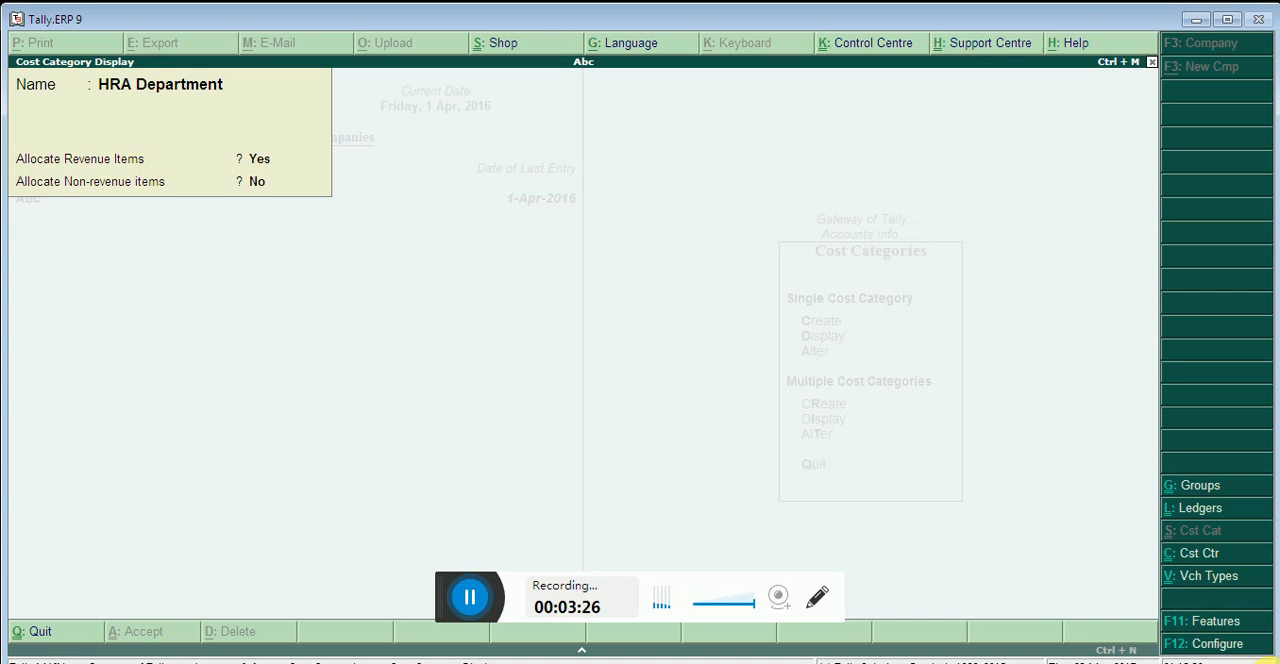
key(Escape)
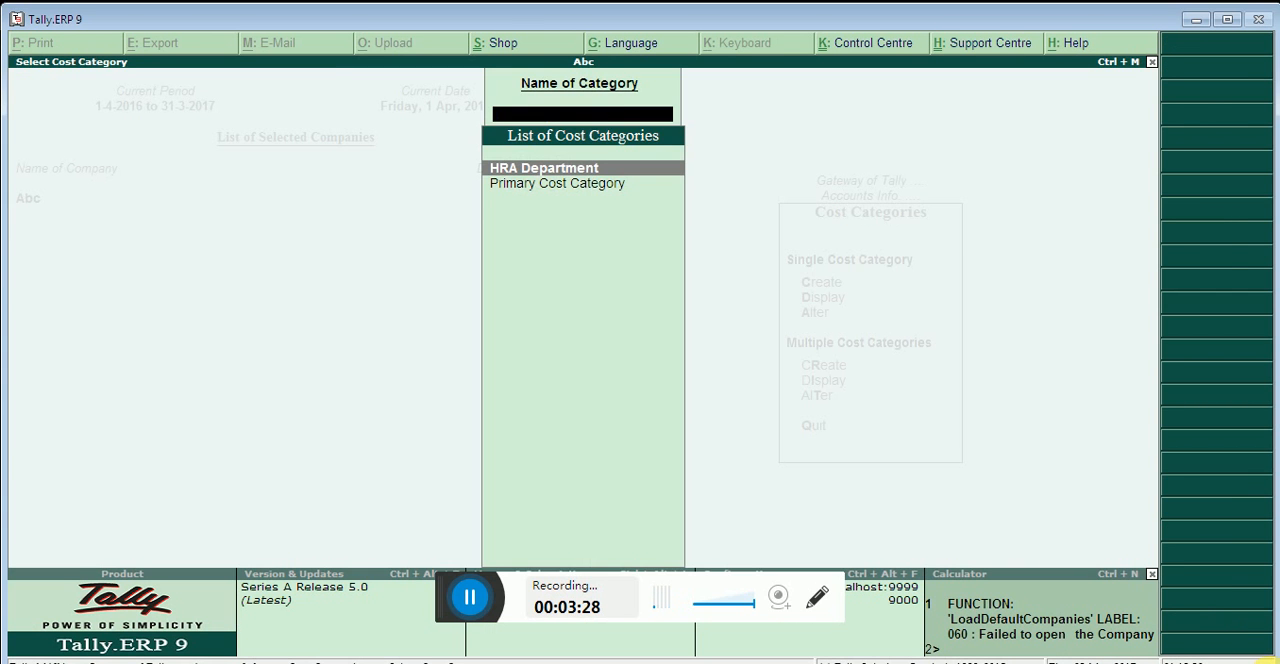
key(Escape)
Open the HRA Department cost category for alteration, leave it without changes and return to the accounts masters
key(Down)
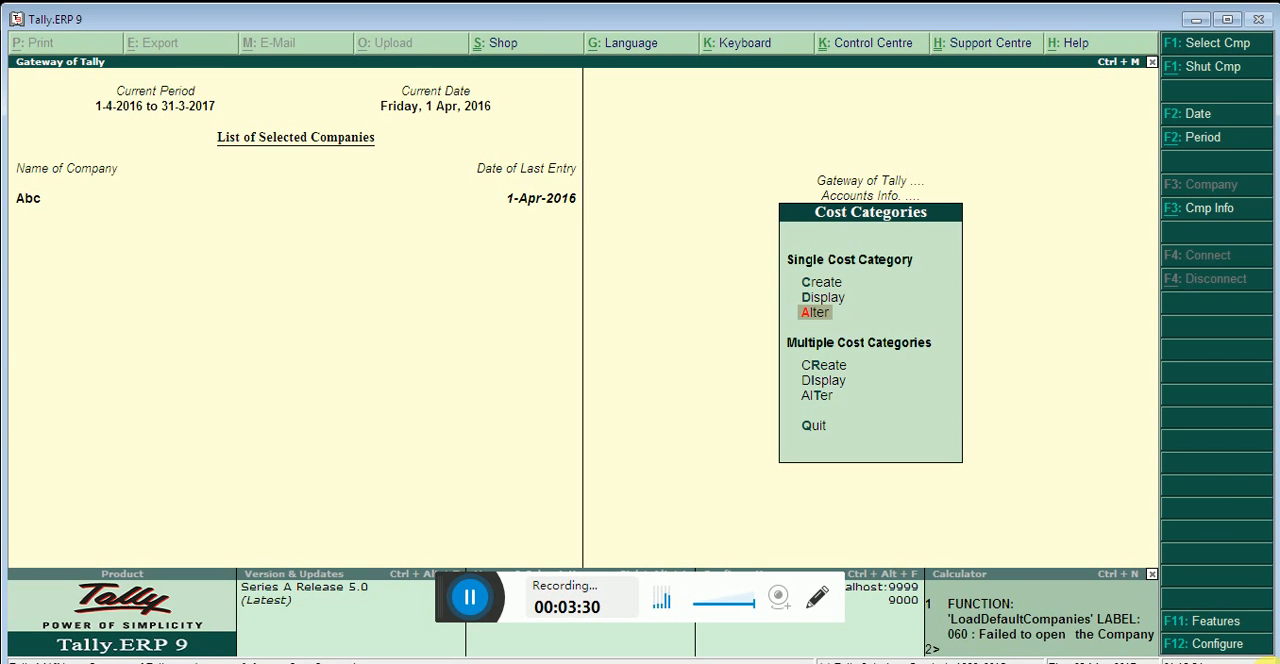
key(Return)
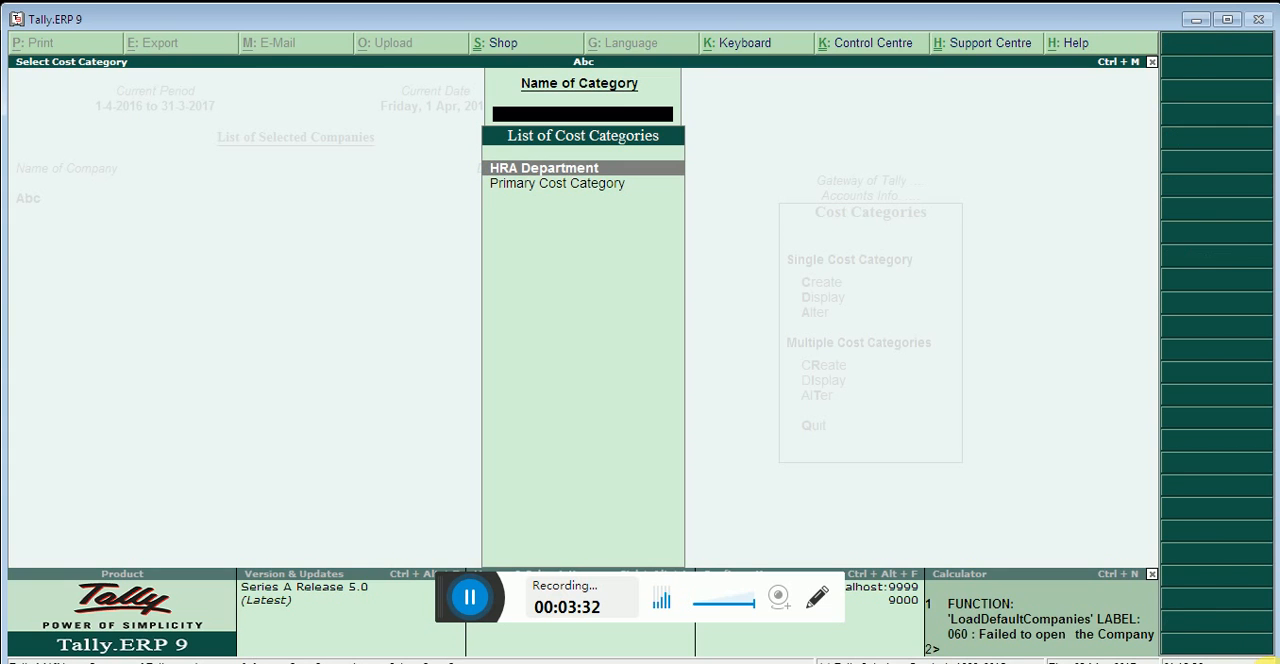
key(Return)
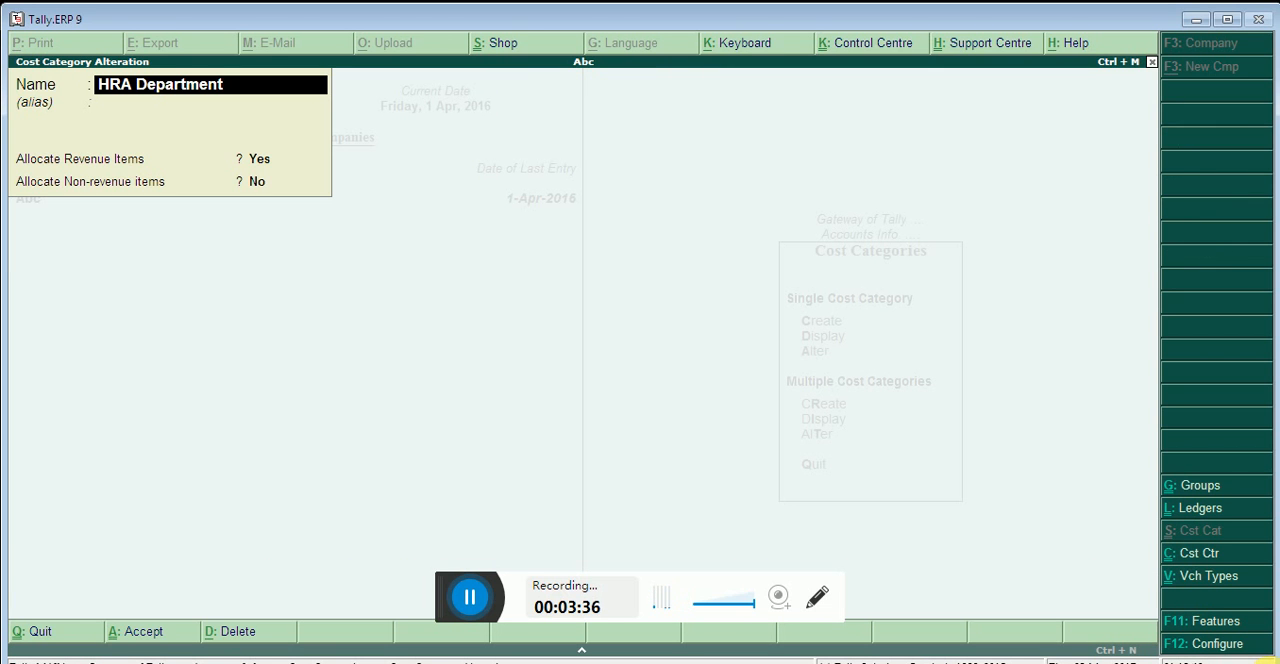
key(alt+d)
key(Escape)
key(Escape)
key(y)
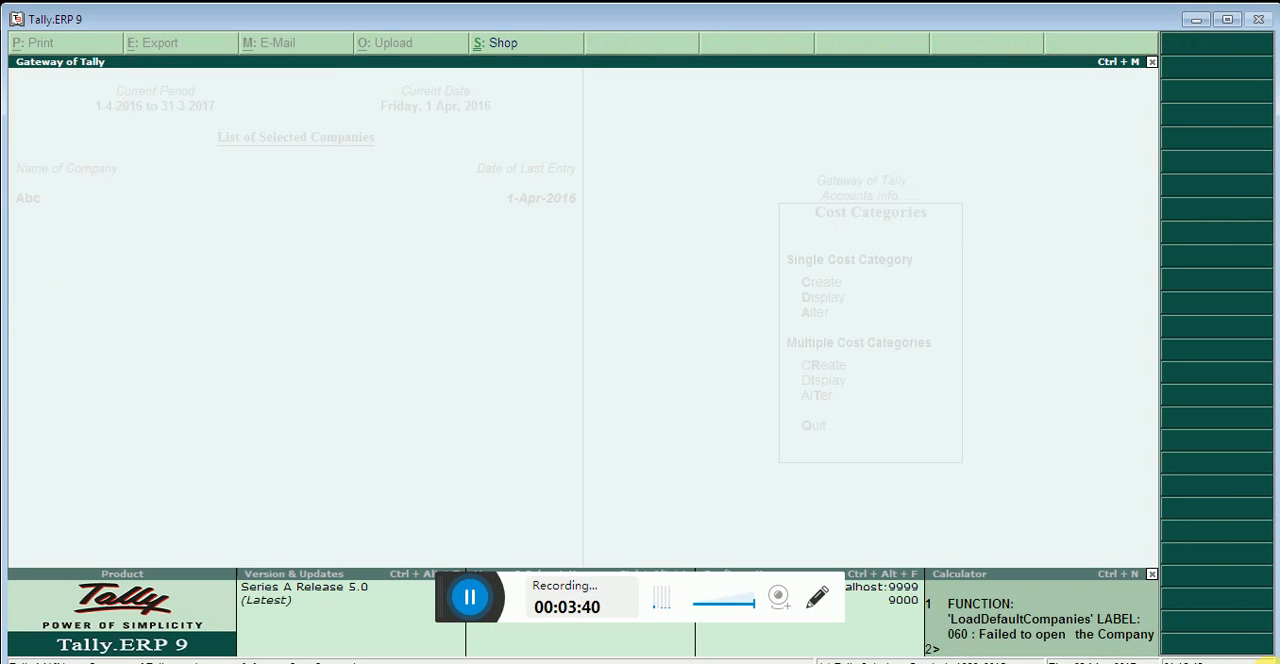
key(Escape)
key(Escape)
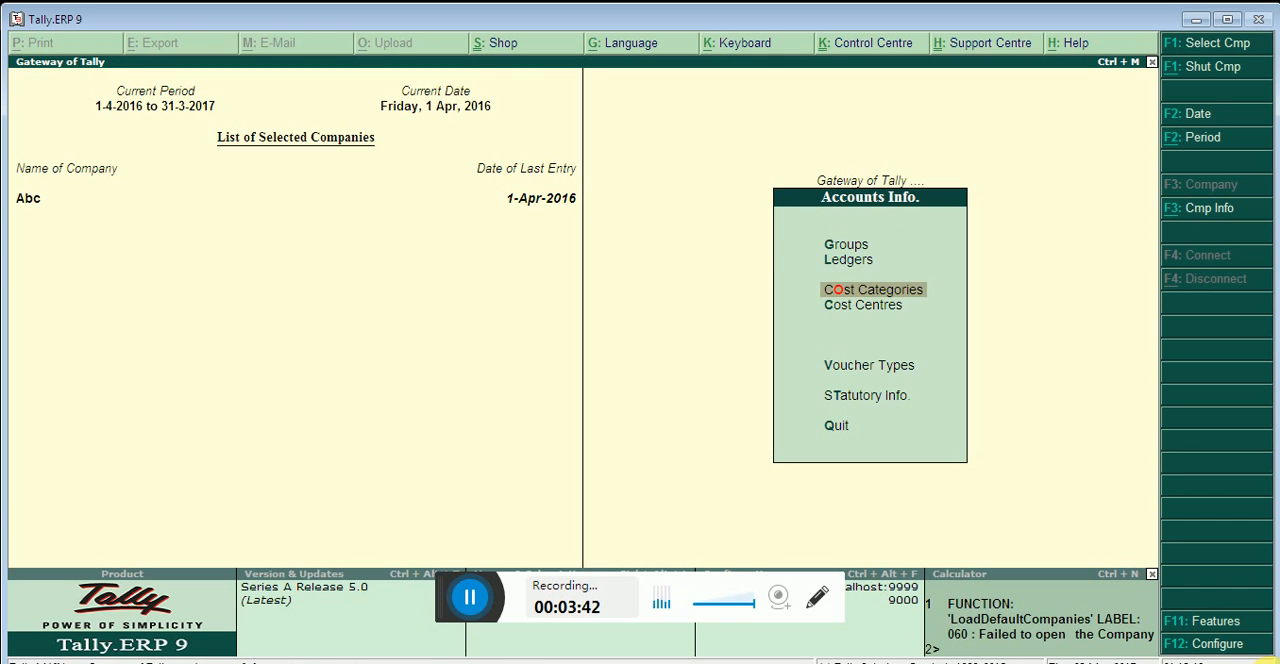
Start a single cost centre and assign it to the HRA Department category
key(Down)
key(Return)
key(Return)
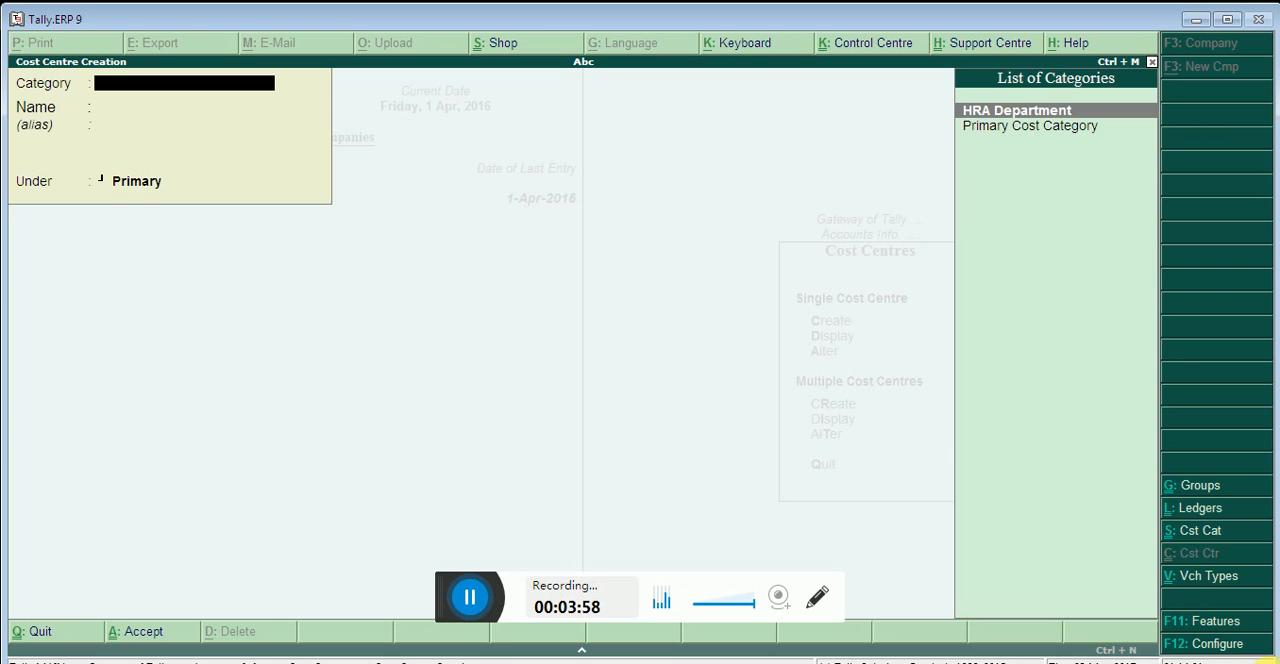
key(Return)
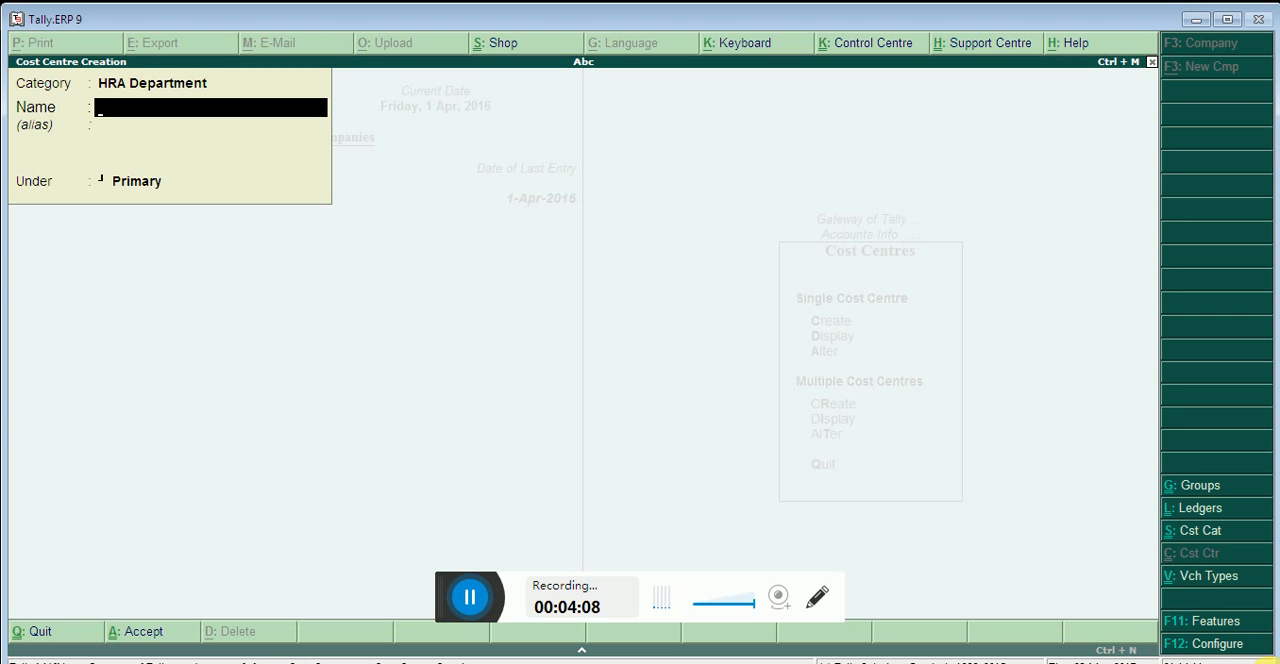
Name the cost centre with the first employee's title and full name, keep it under Primary and save it
text(Mr. Roshan Rao)
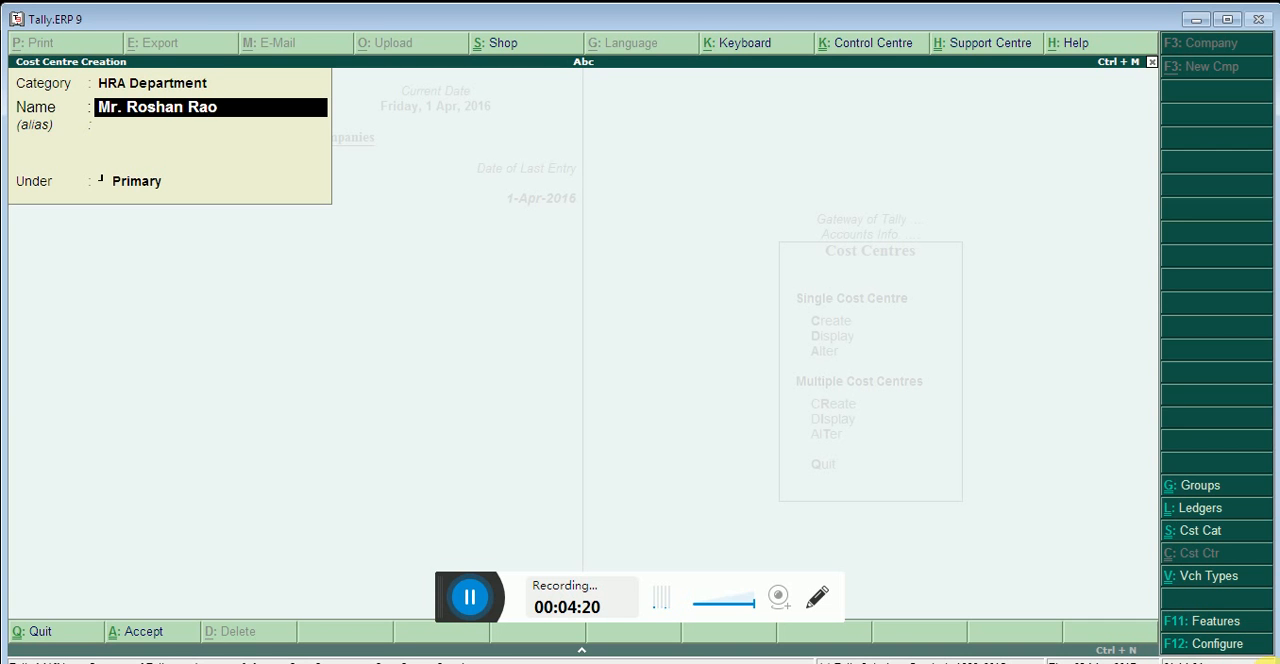
key(Return)
key(Return)
key(Return)
key(Return)
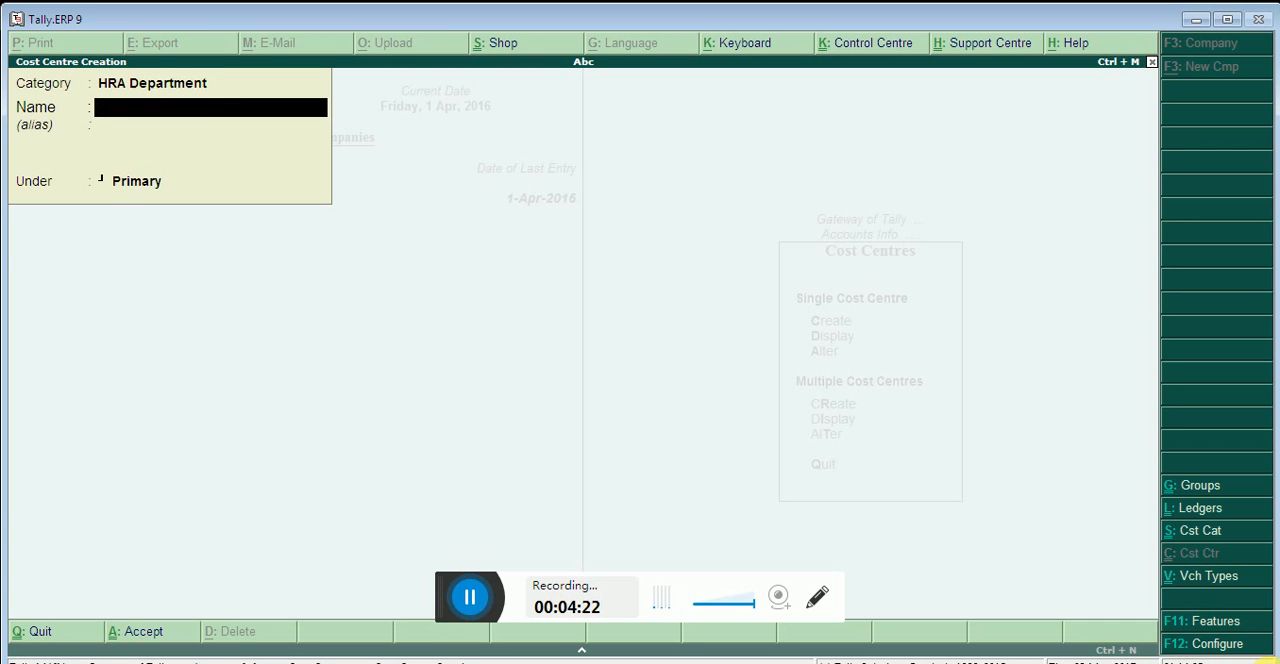
Create a second HRA Department cost centre under Primary, named with the second employee's title Mr. and first name
text(Mr. Rajesh)
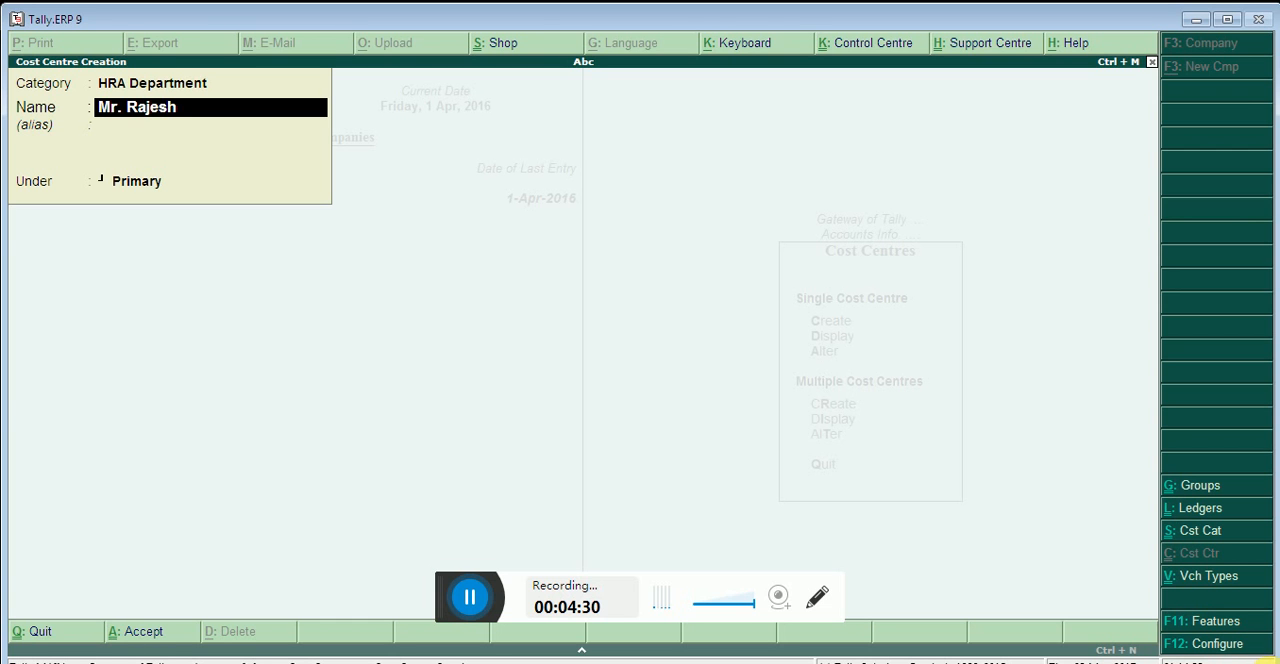
key(Return)
key(Return)
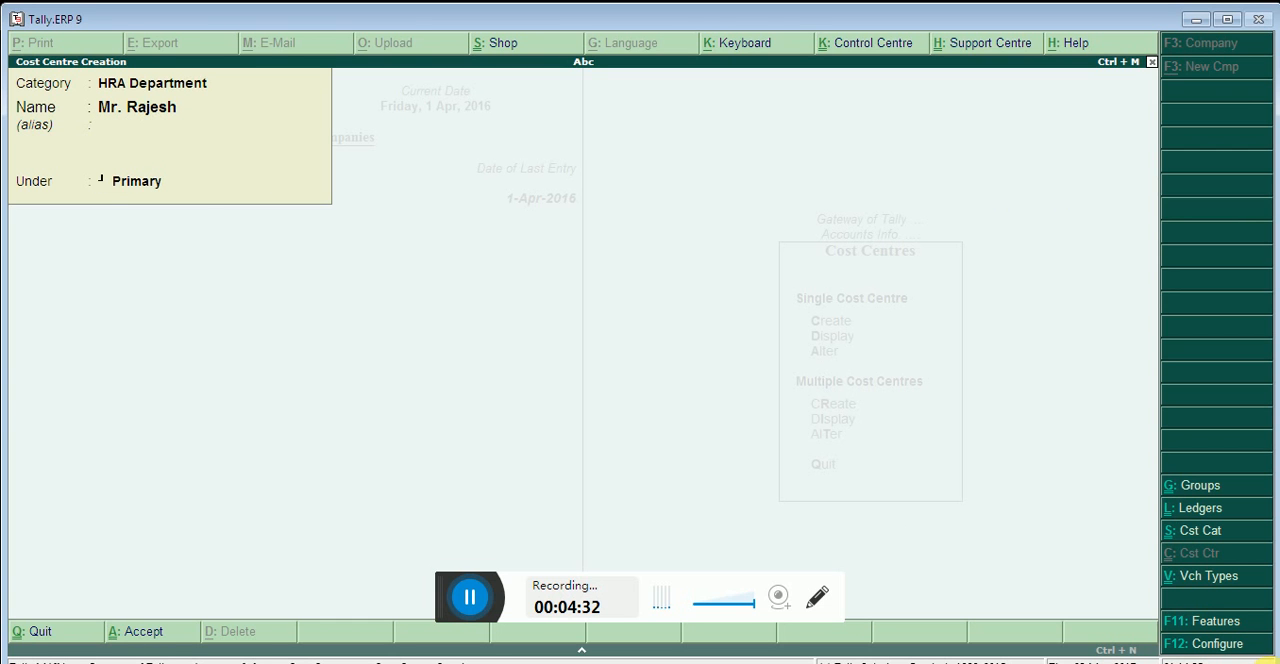
Create a third HRA Department cost centre under Primary, named with the employee's title Miss and first name, and finish creating cost centres
text(Miss)
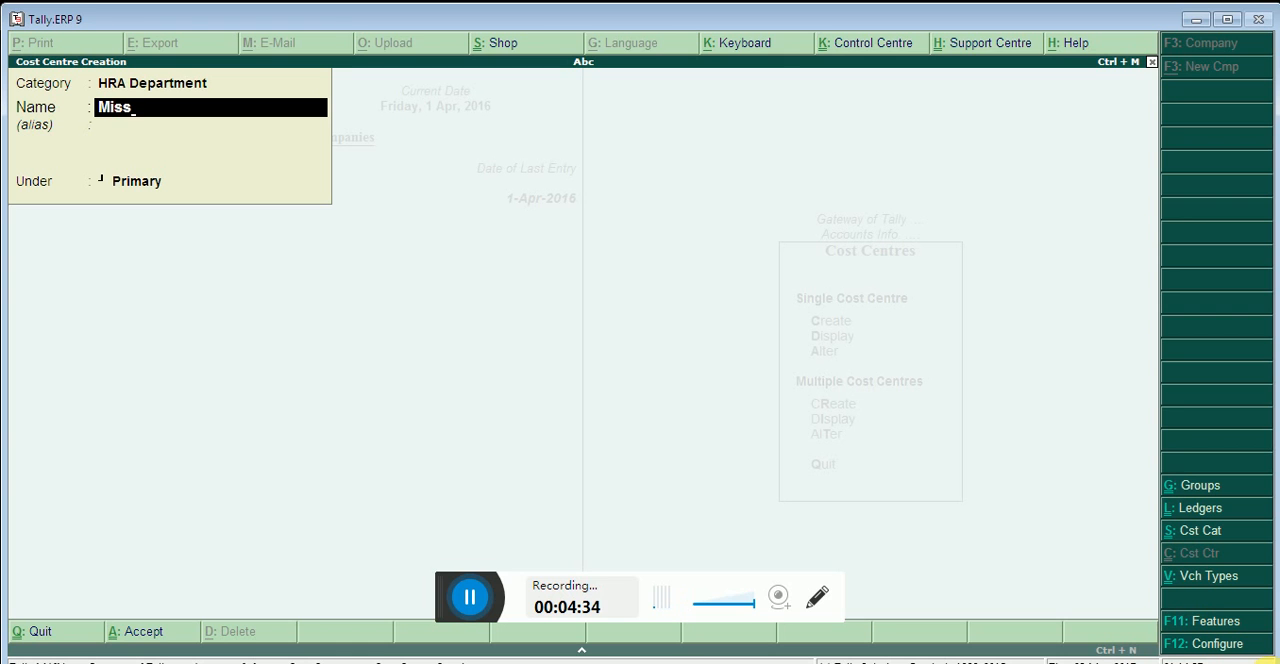
text(.)
text( Ritu)
key(Return)
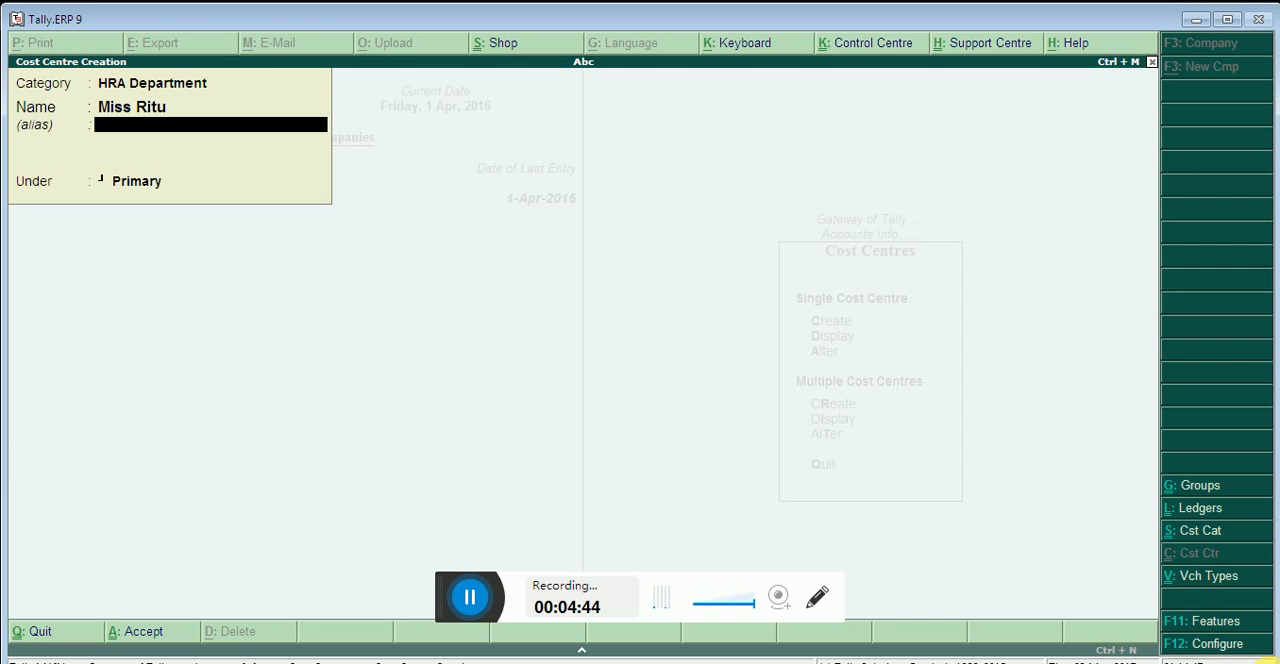
key(Return)
key(Return)
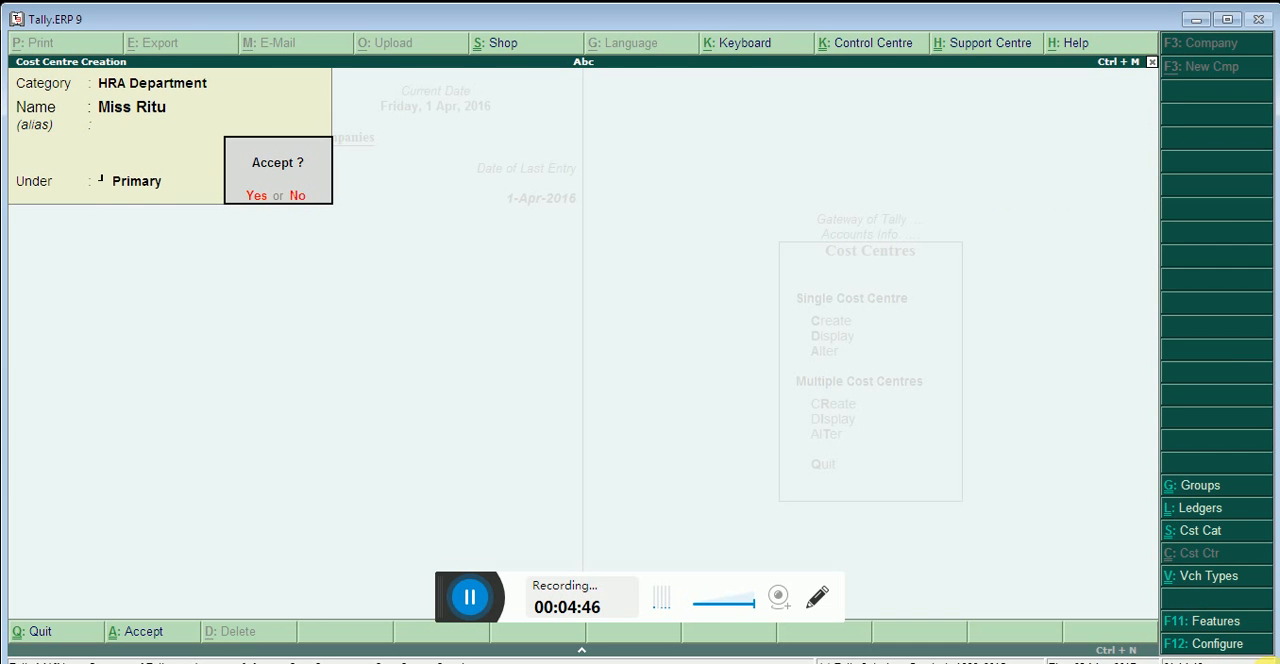
key(Return)
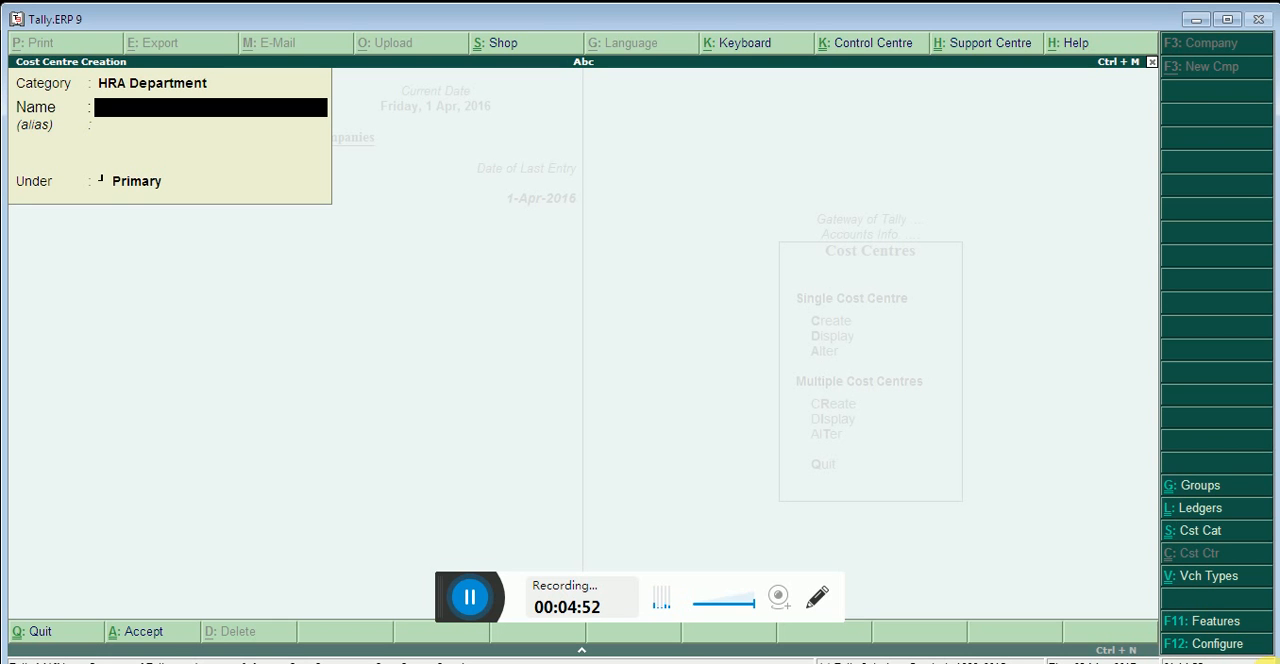
key(Escape)
key(y)
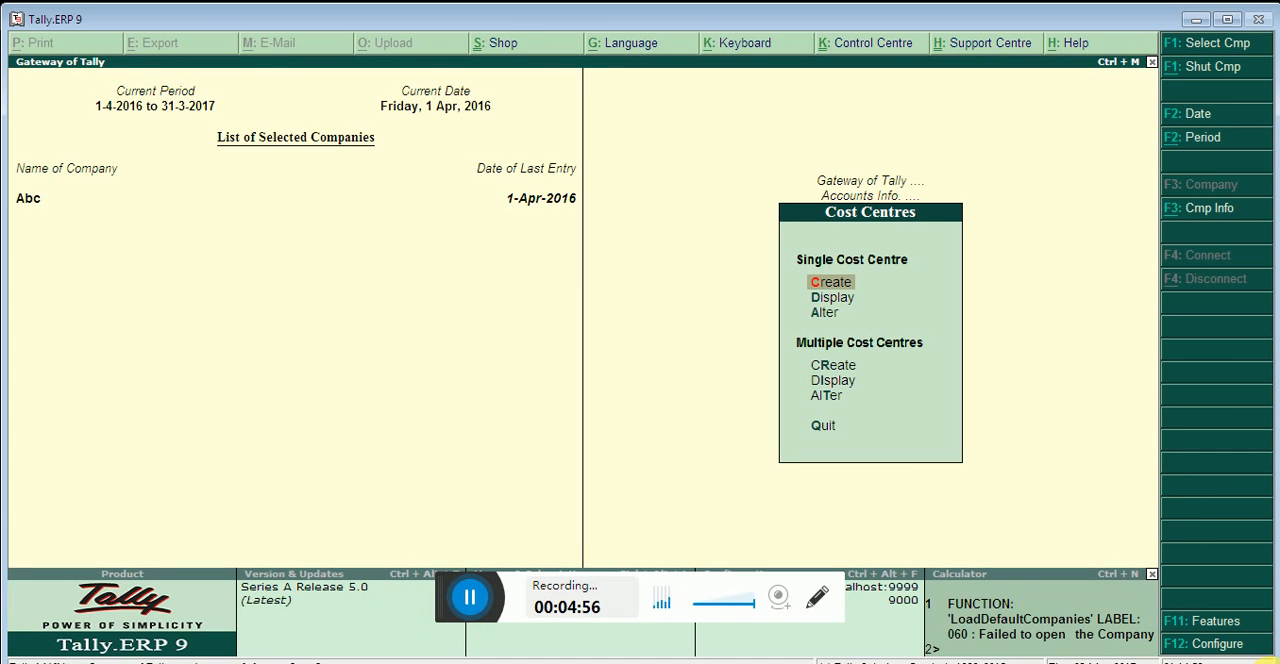
Display the list of single cost centres and return to the cost centre options
key(Down)
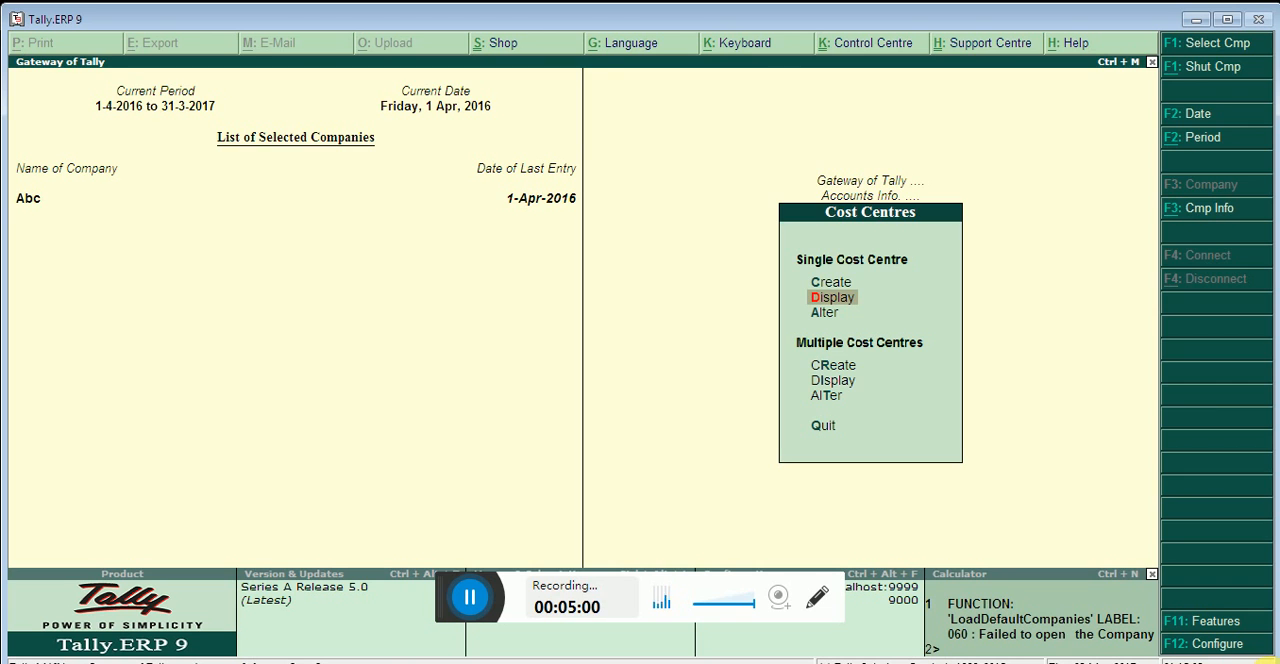
key(Return)
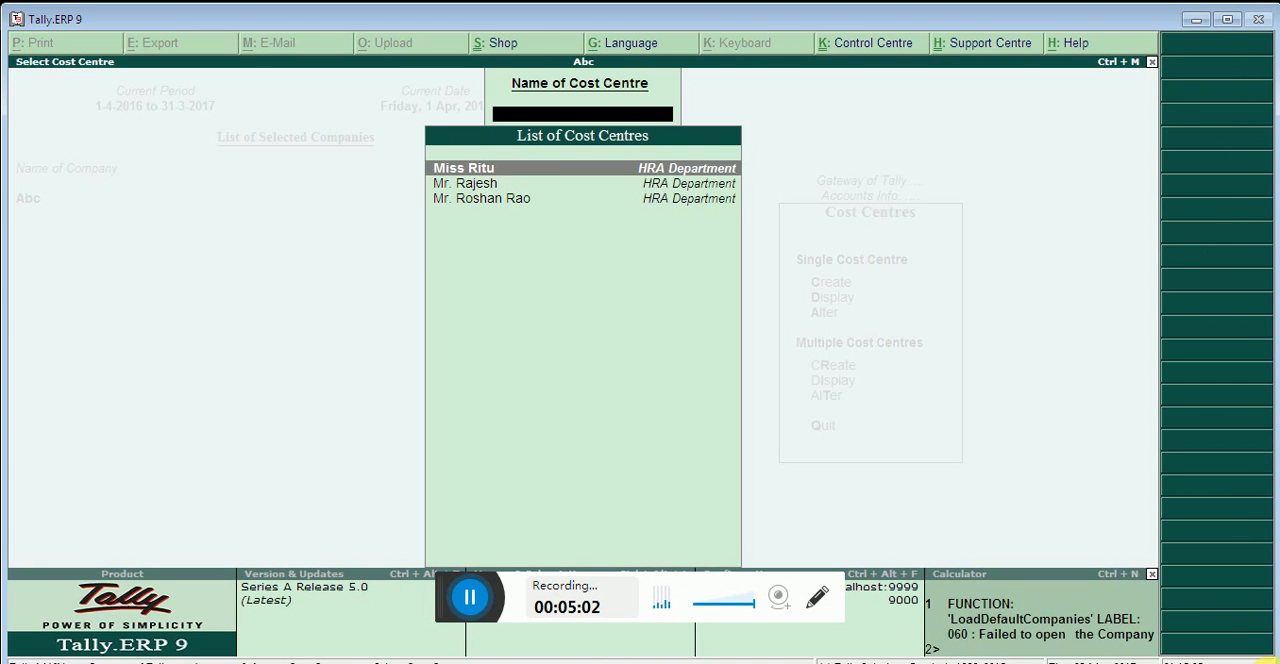
key(Escape)
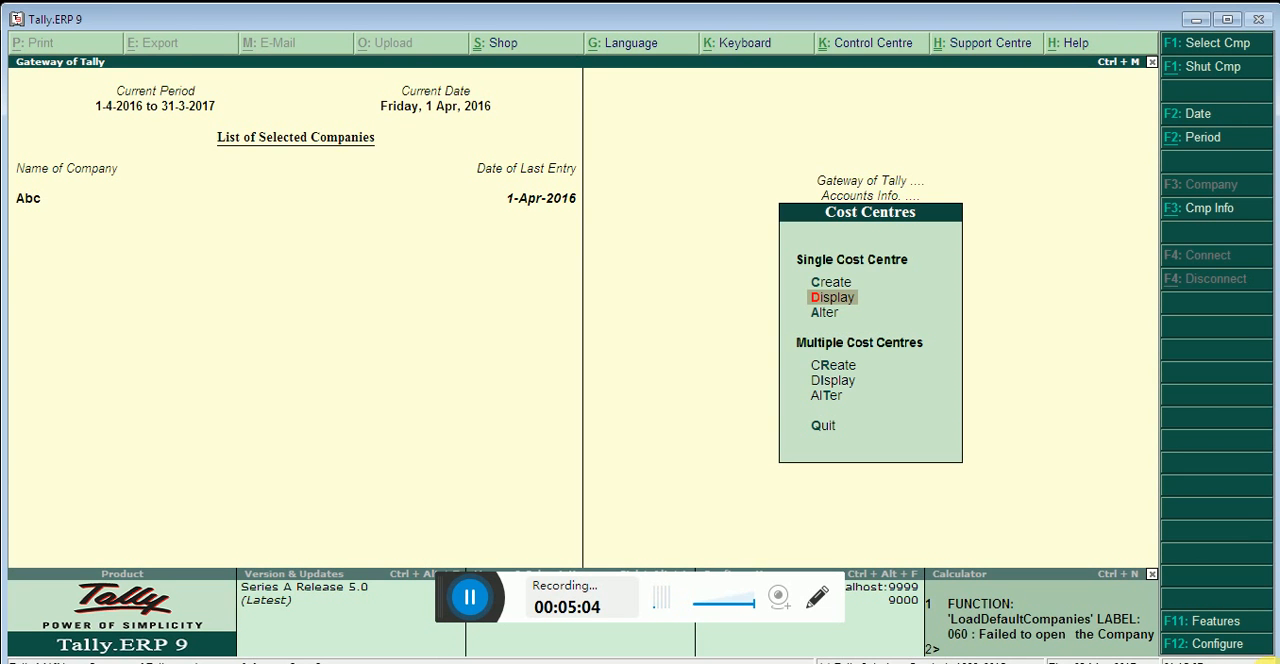
Open the Miss employee's cost centre for alteration, leave it without changes and return to the Gateway of Tally
key(Down)
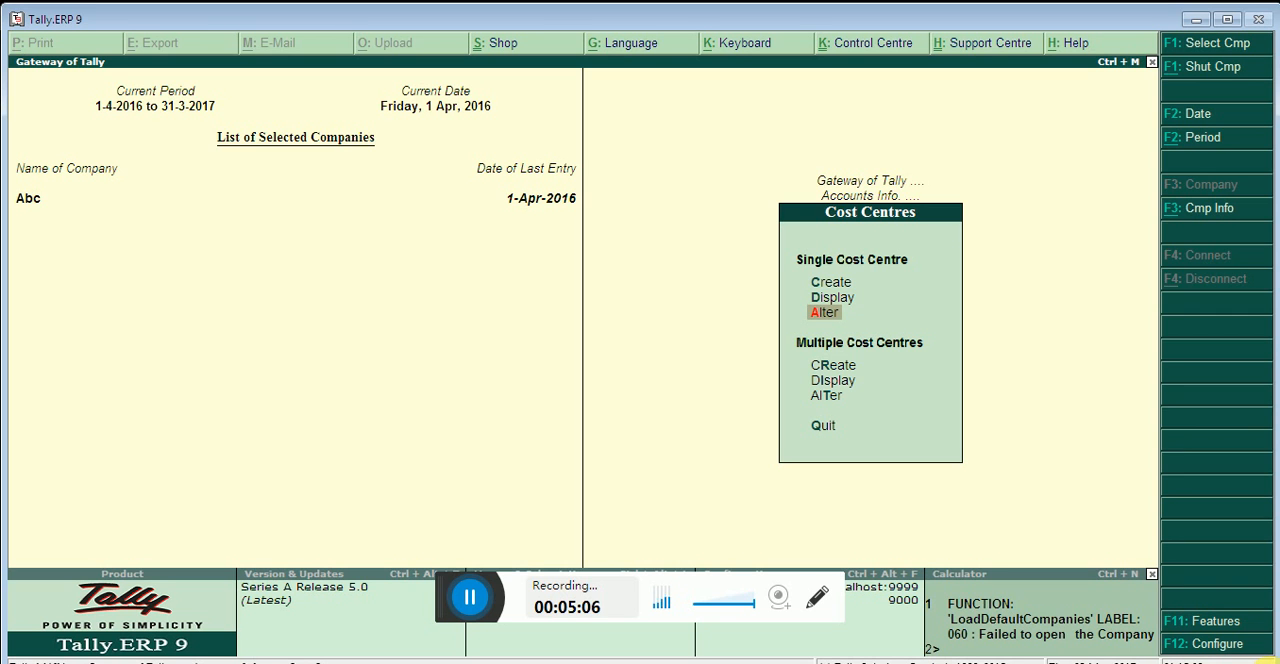
key(Return)
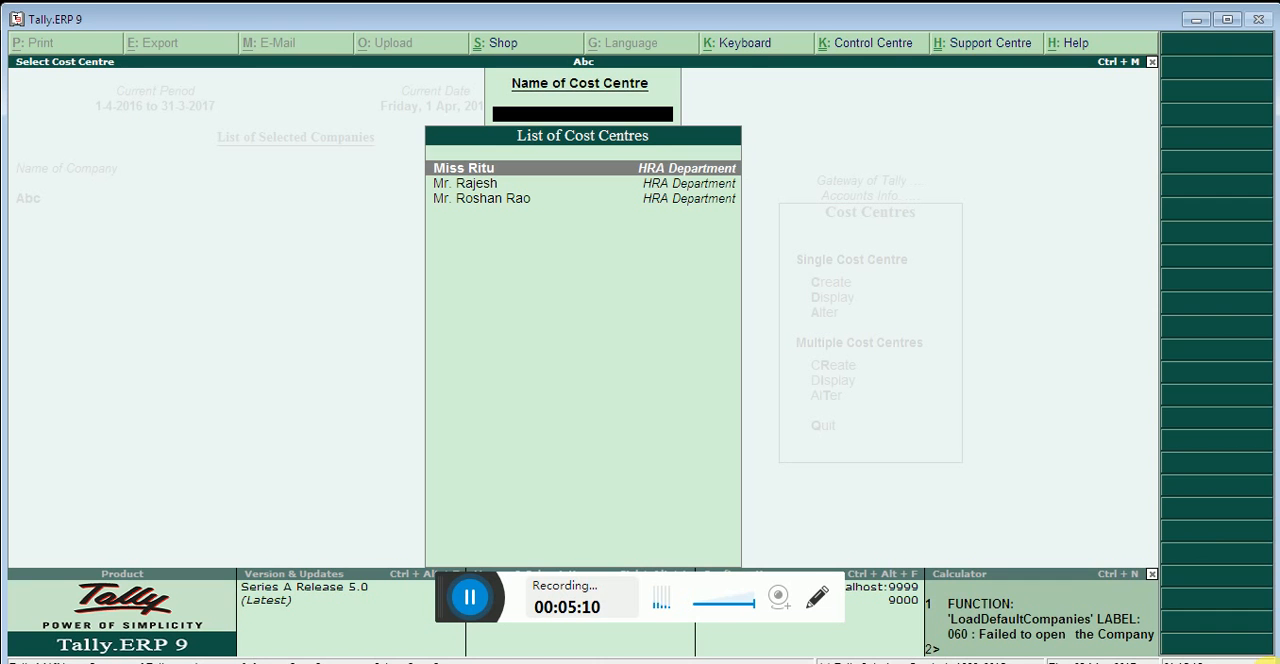
key(Return)
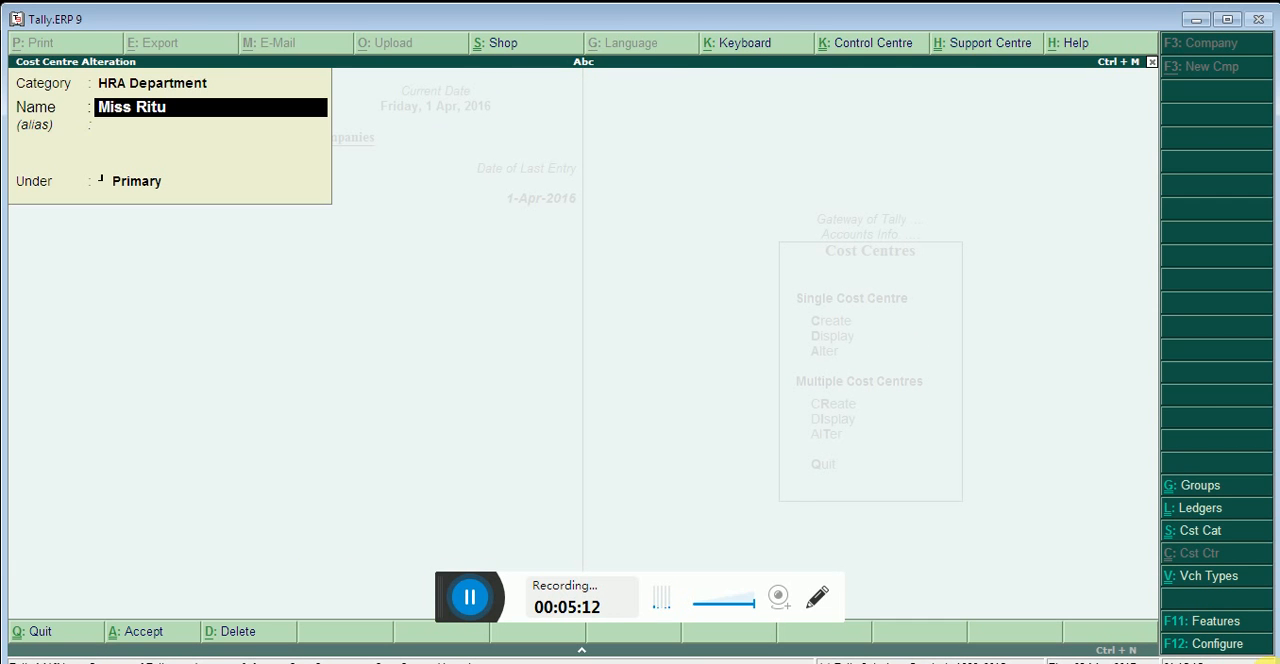
key(alt+d)
key(Escape)
key(Escape)
key(y)
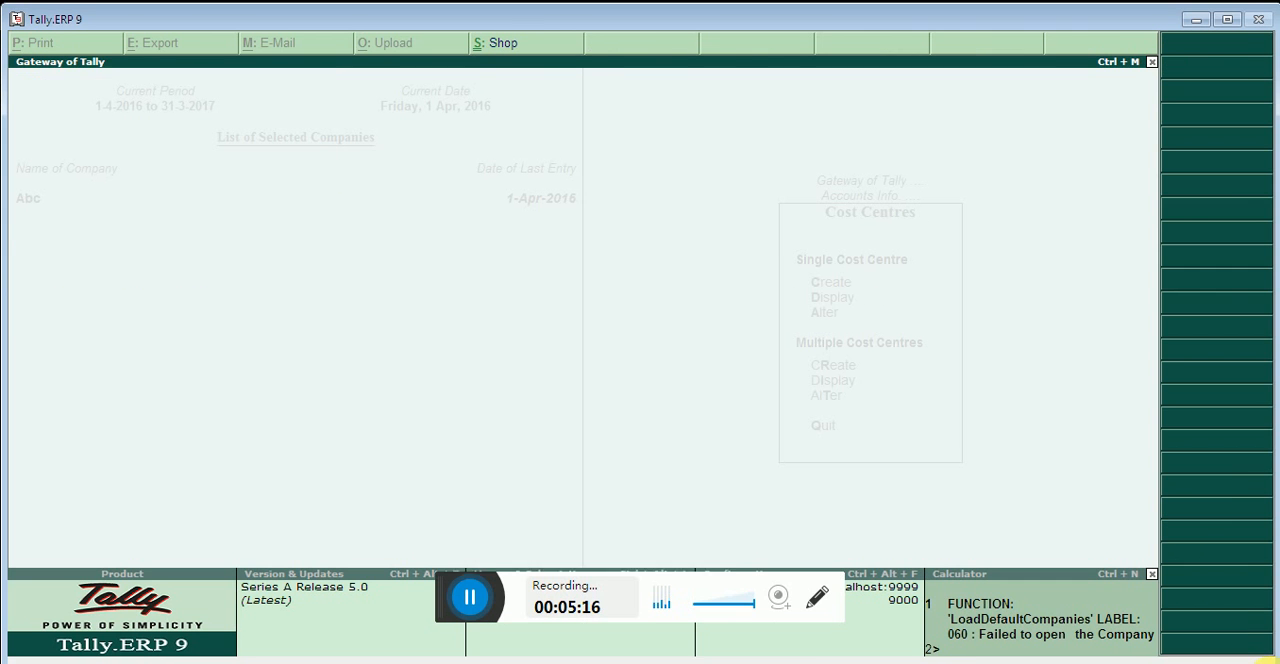
key(Escape)
key(Escape)
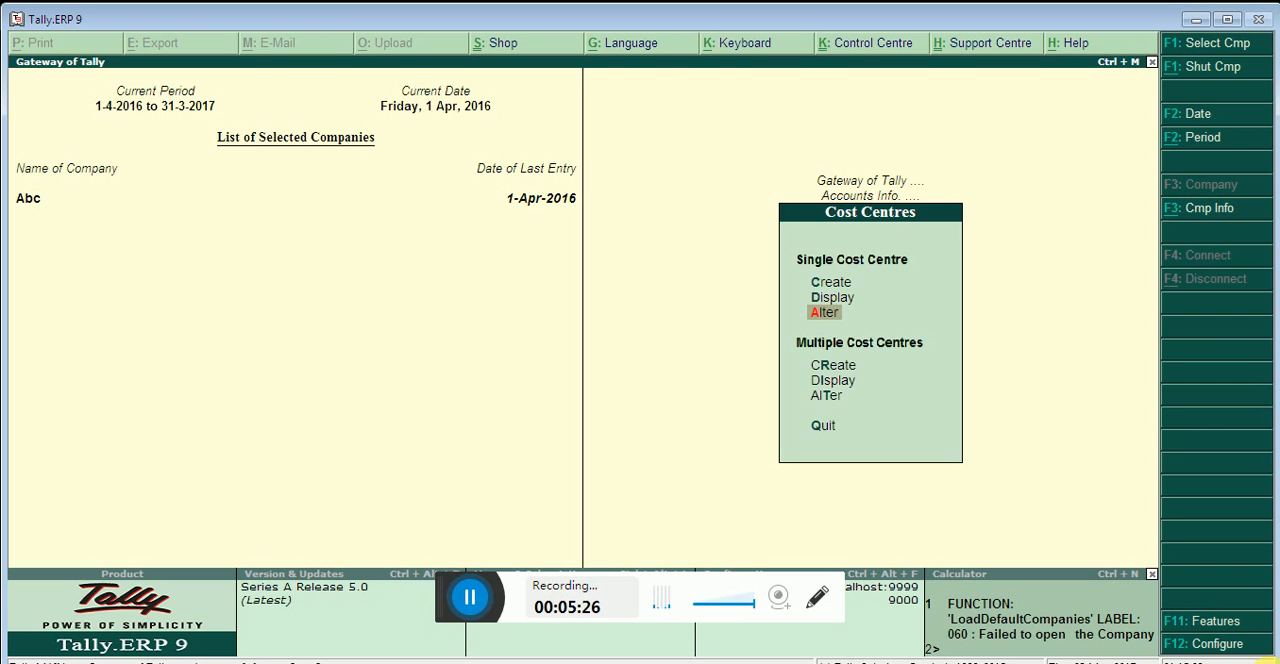
key(Escape)
key(Escape)
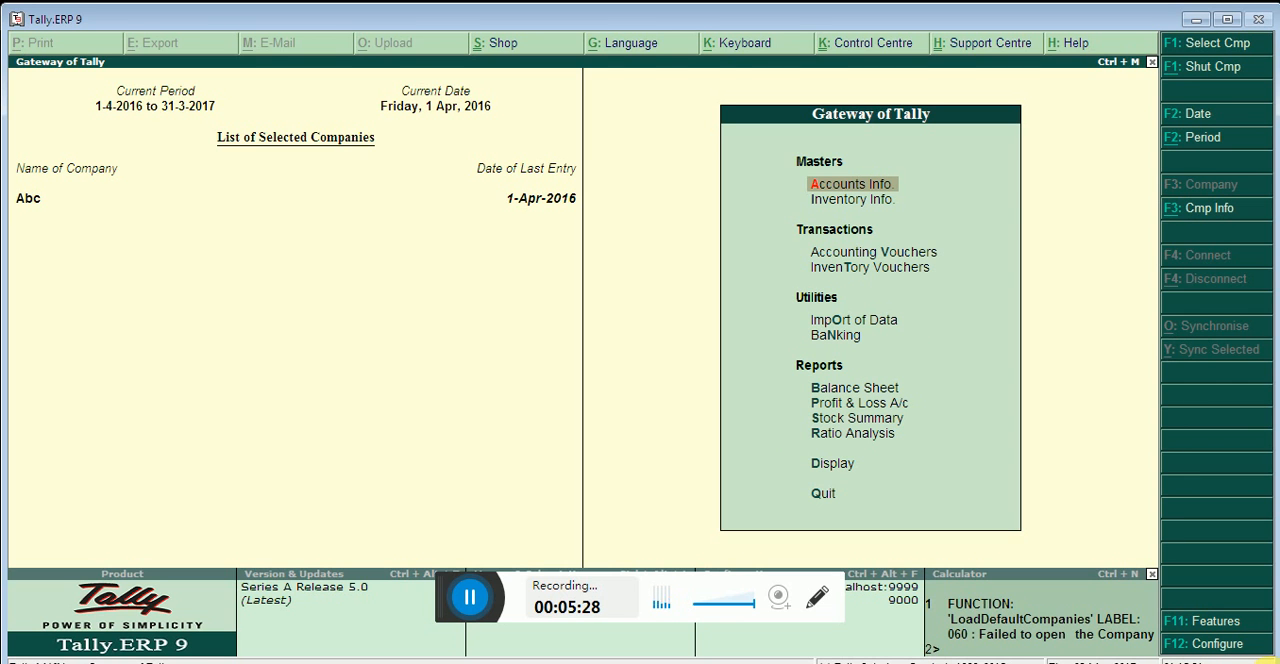
Start a new single ledger in the accounts masters and name it Salary Exp. A/c
key(Return)
key(Down)
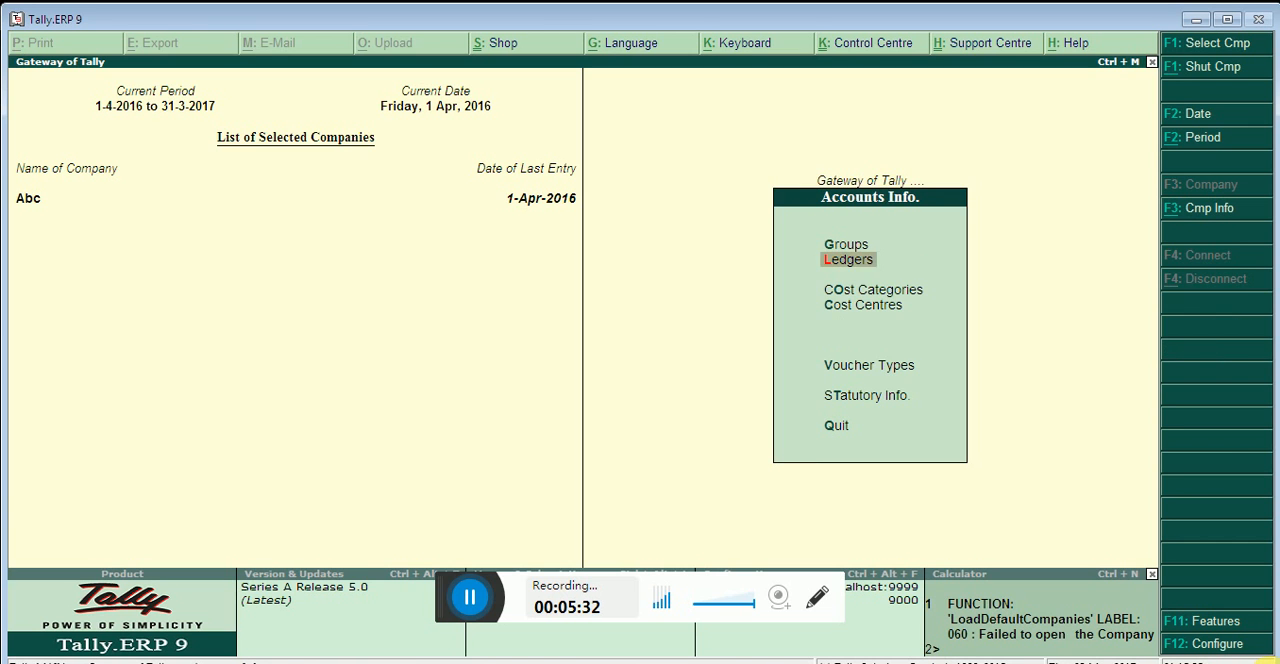
key(Return)
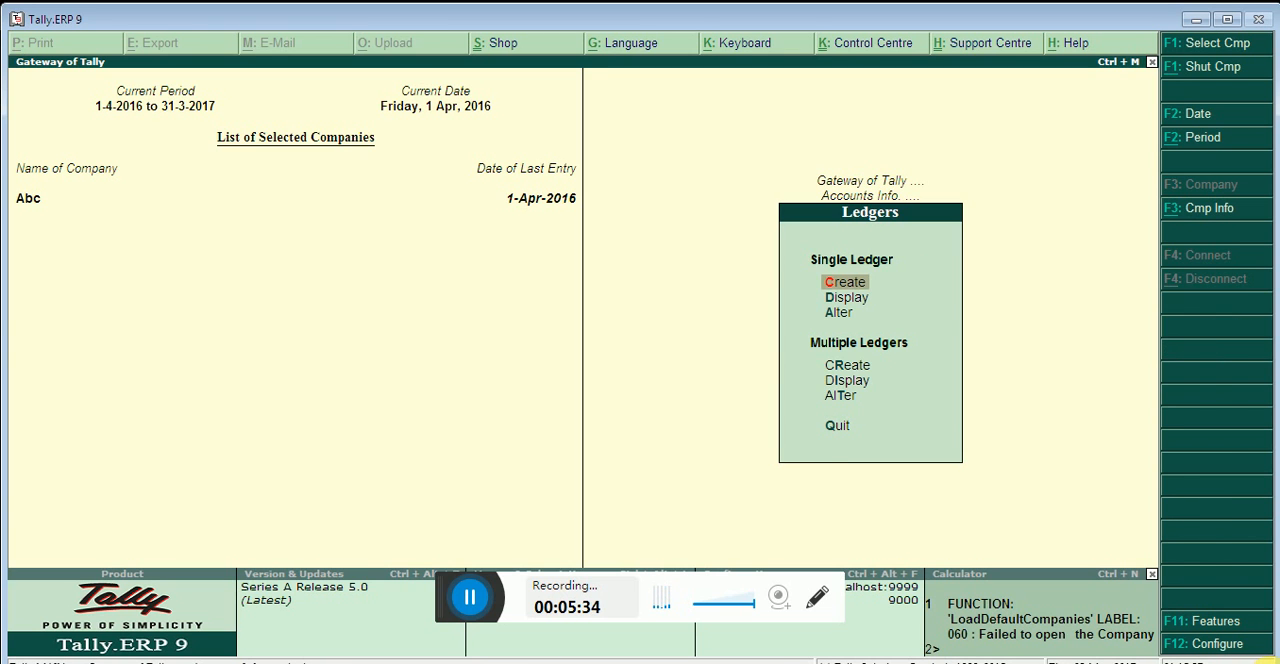
key(Return)
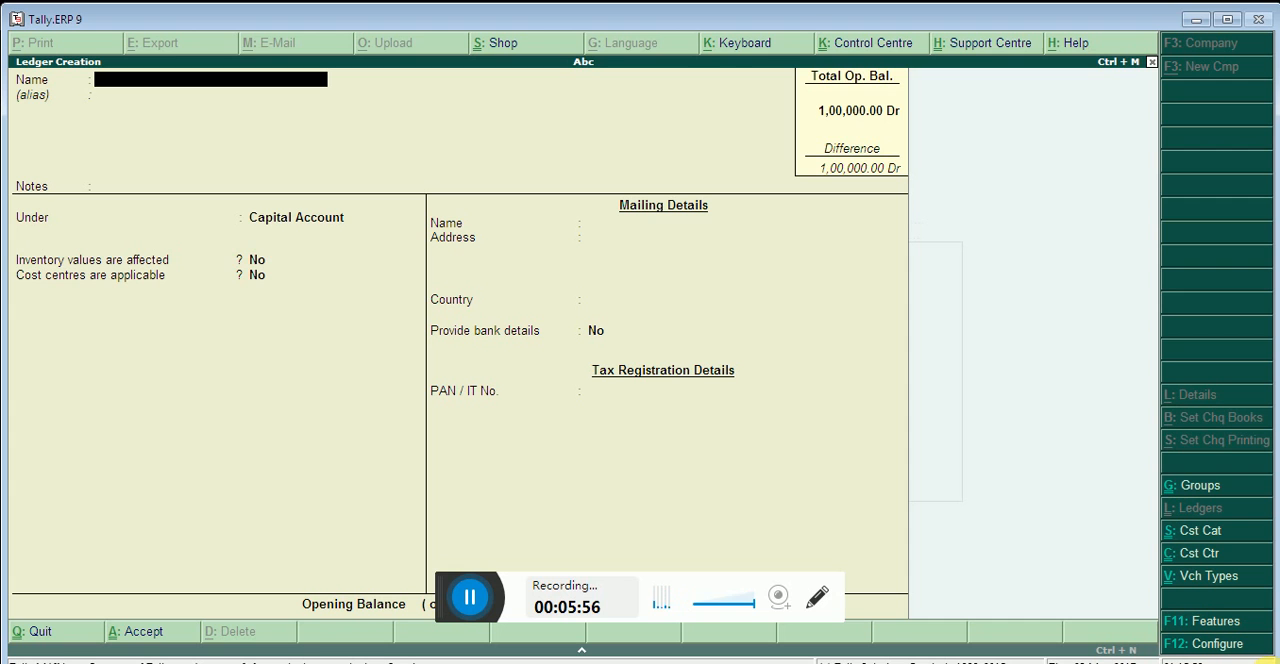
text(Salary)
text(Exp. A/c)
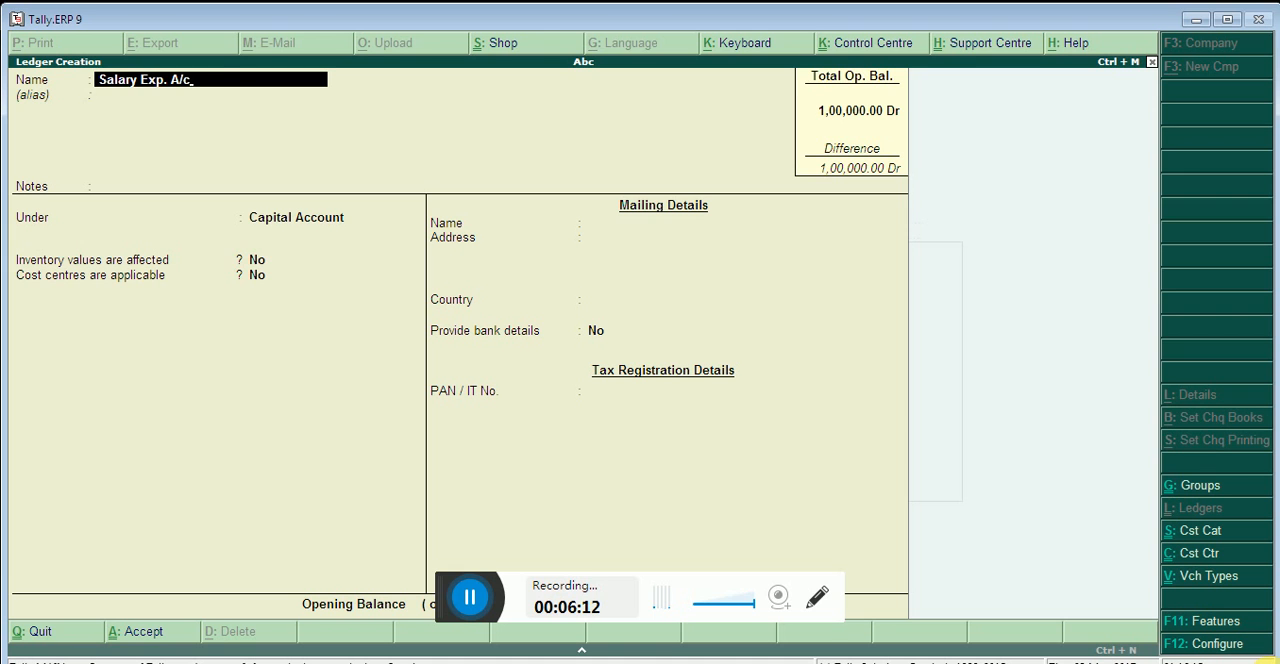
Place the Salary Exp. A/c ledger under the Indirect Expenses group, leaving its alias blank
key(Return)
key(Return)
key(Return)
text(In)
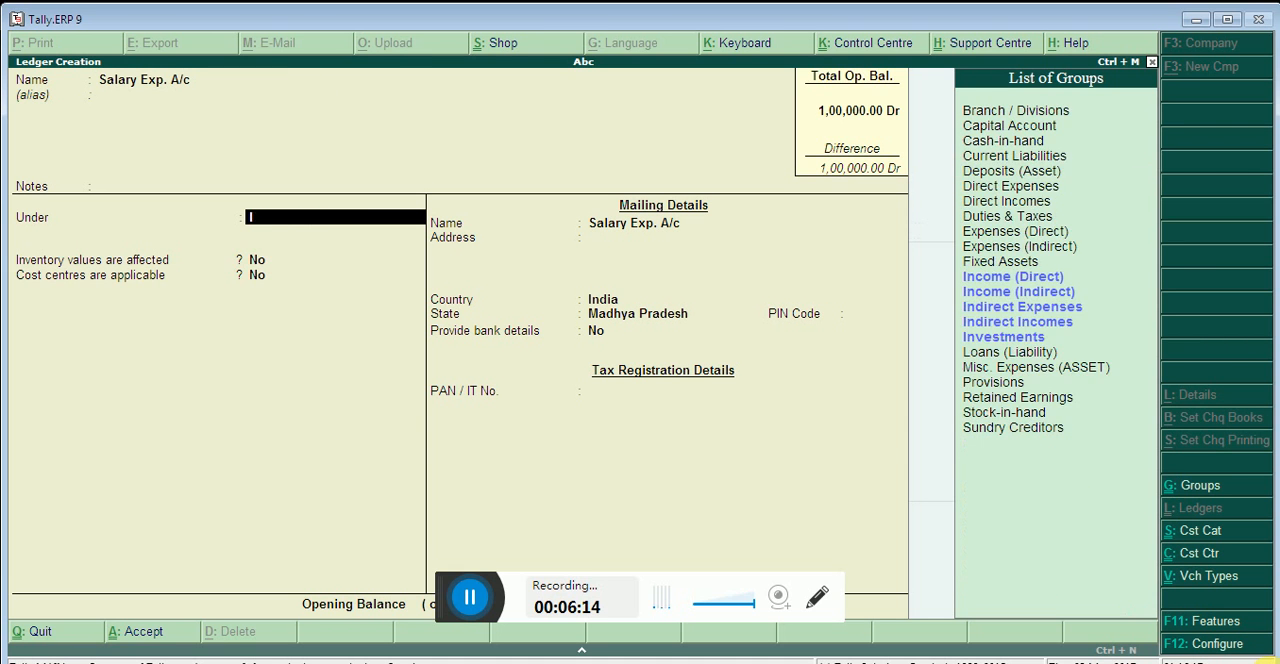
key(Down)
key(Down)
key(Down)
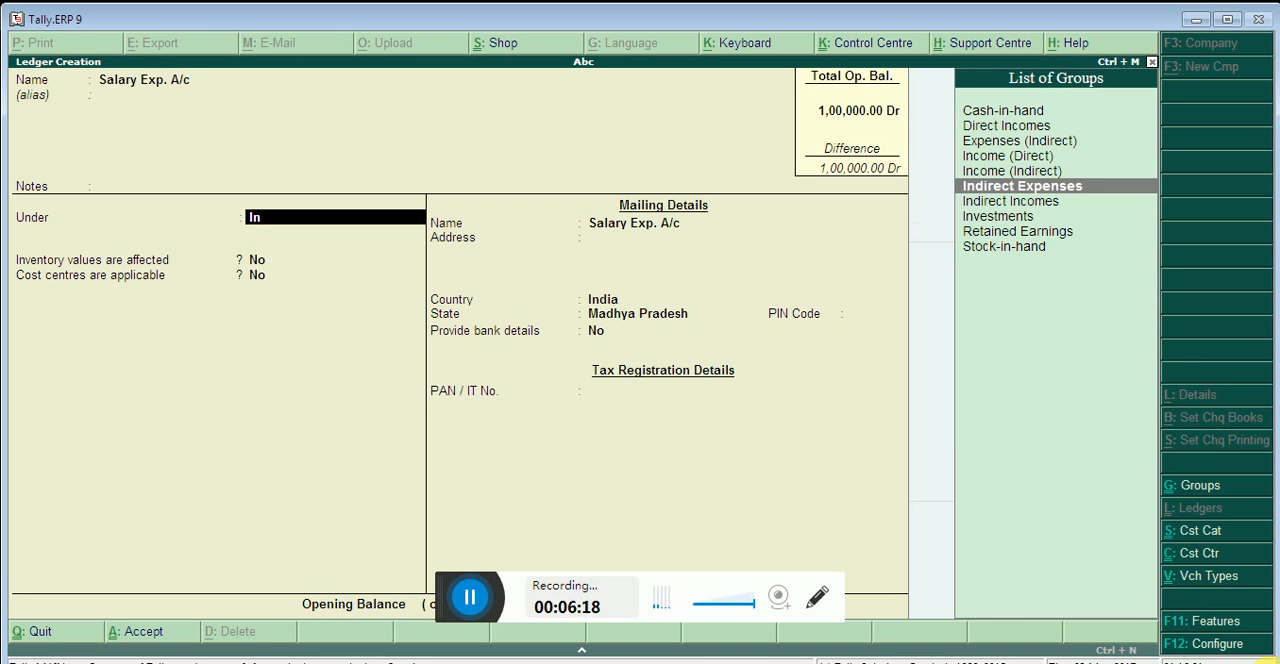
key(Return)
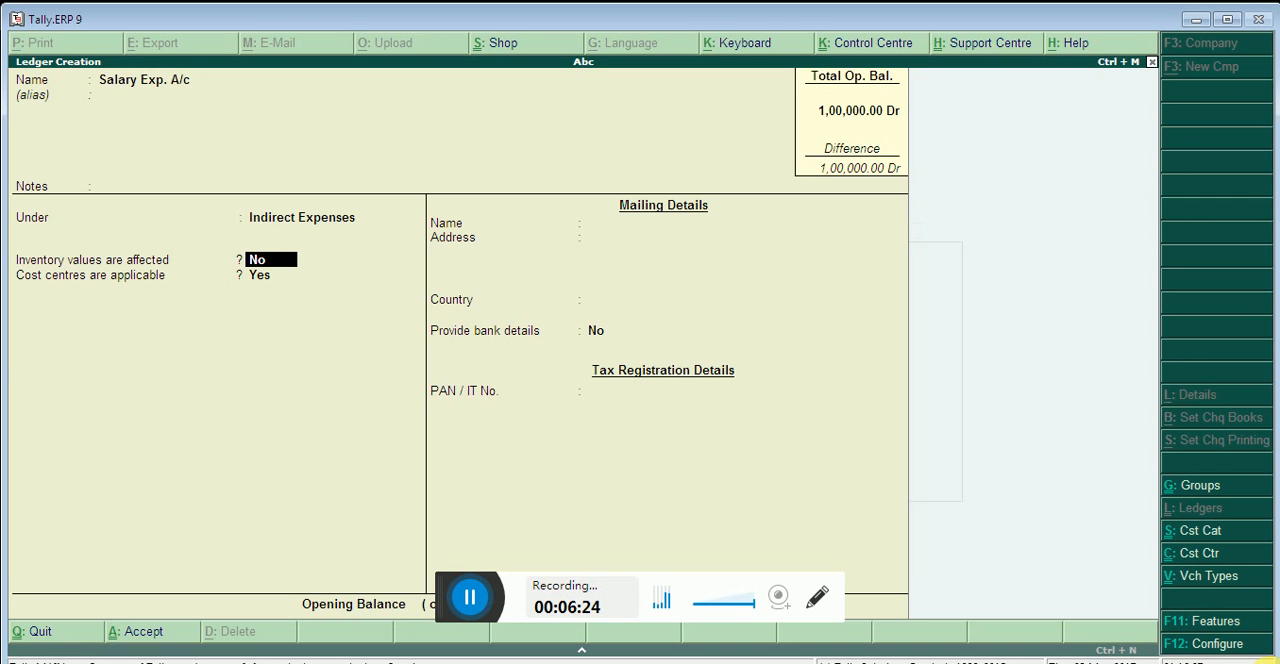
Keep inventory values at No and cost centres applicable at Yes, save the ledger and return to the Gateway of Tally
key(Return)
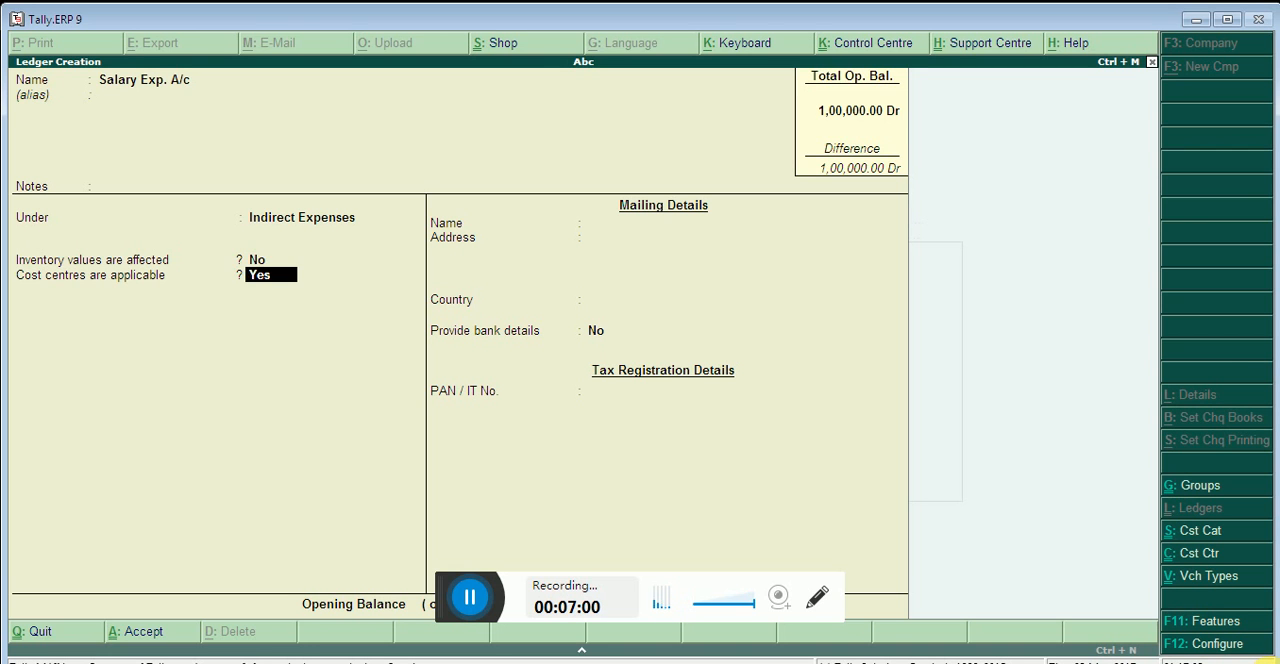
key(Return)
key(Return)
key(Return)
key(Return)
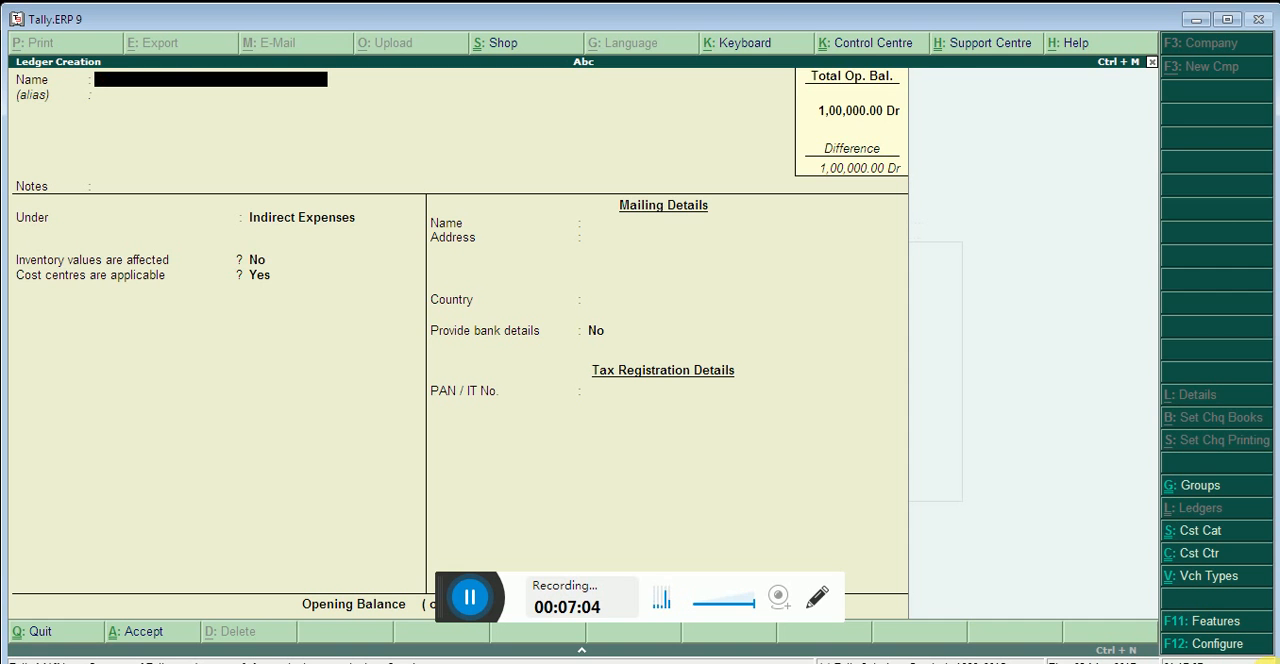
key(Escape)
key(Return)
key(Escape)
key(Escape)
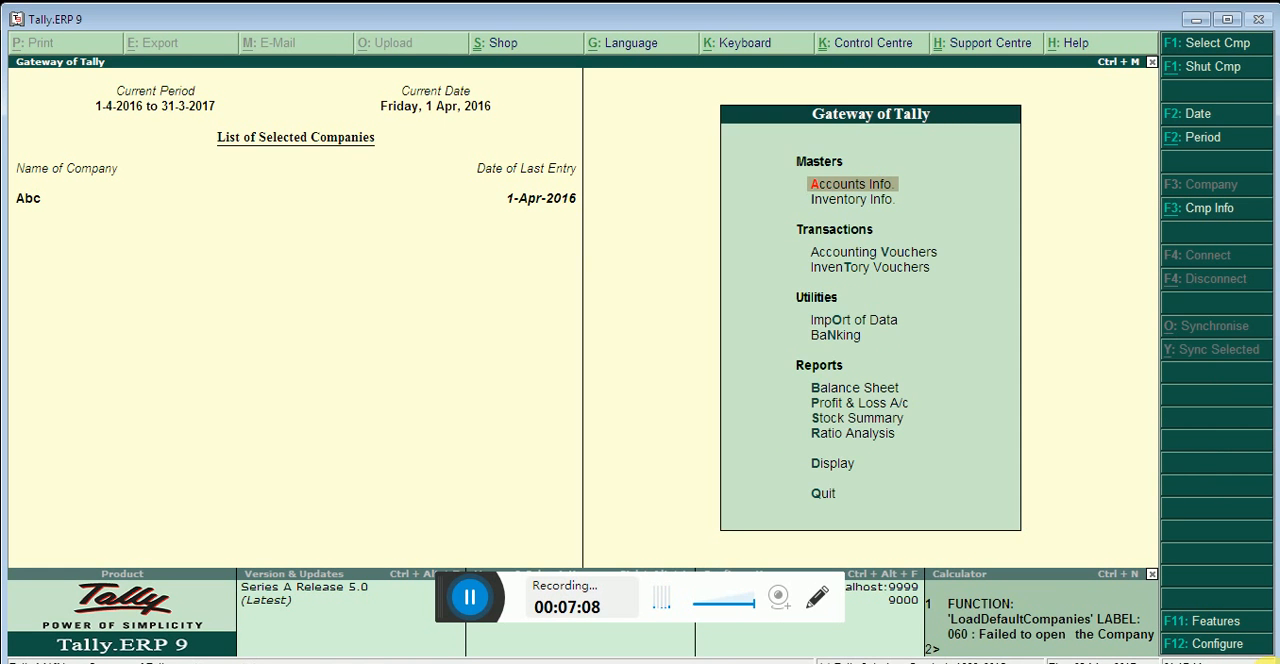
Start a payment accounting voucher and debit Salary Exp. A/c with 30,000
key(Down)
key(Down)
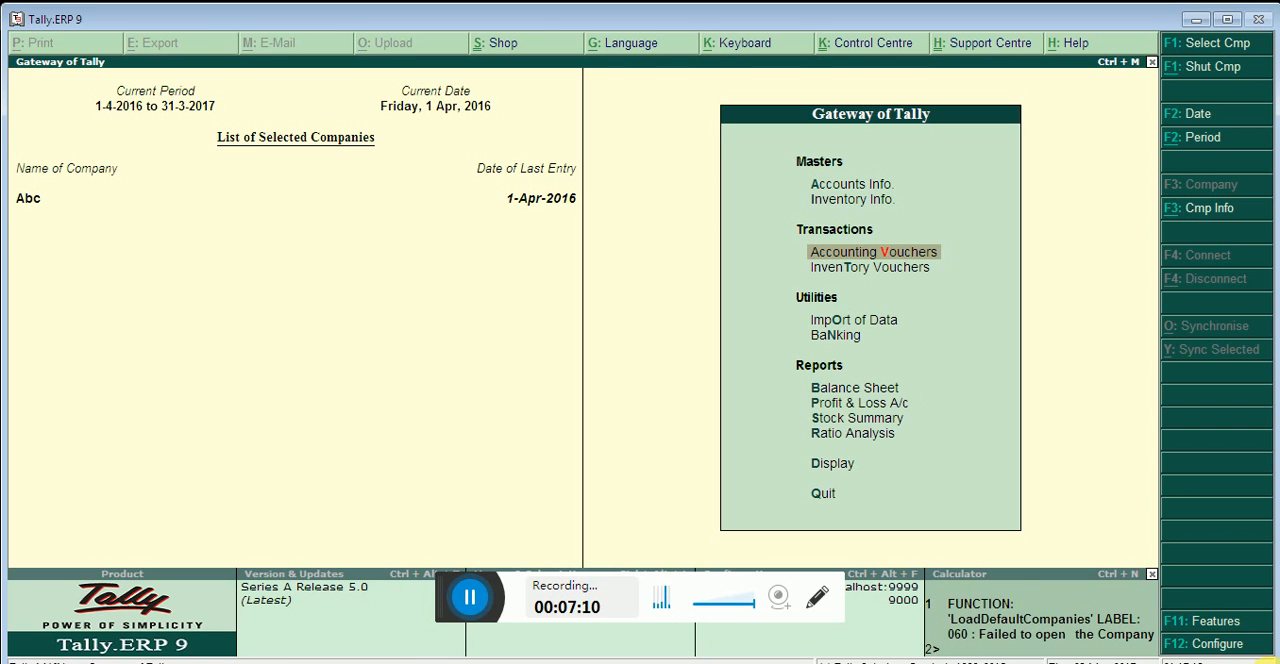
key(Return)
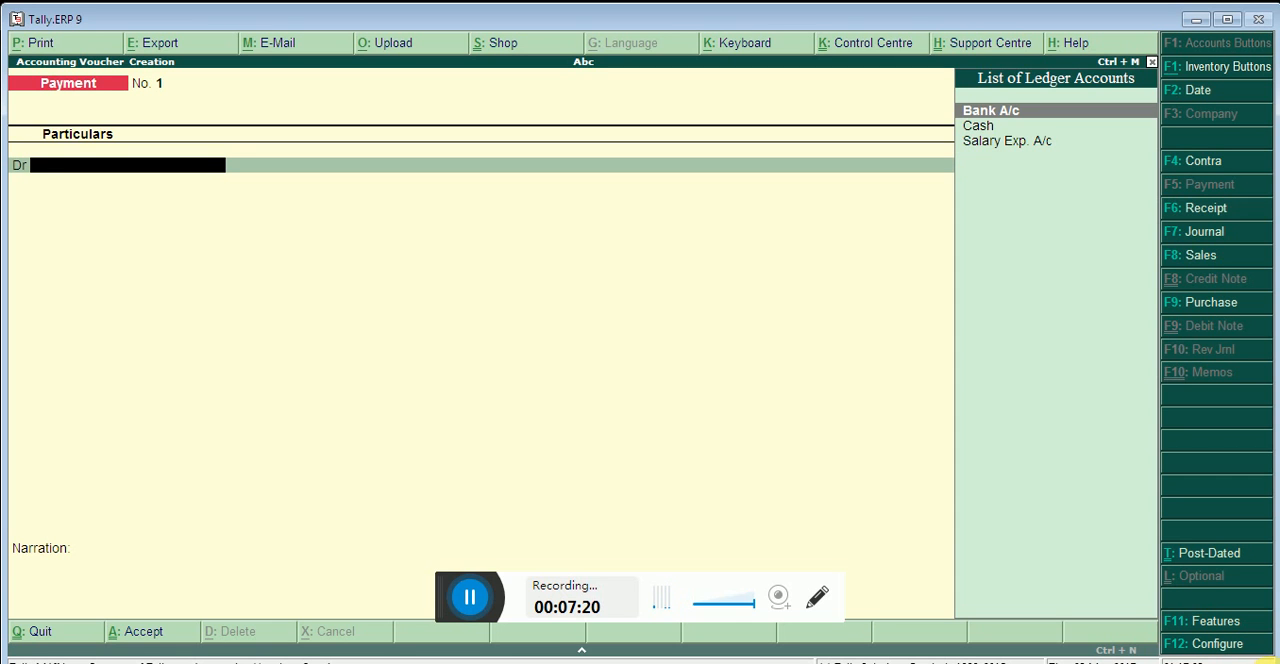
key(Down)
key(Down)
key(Return)
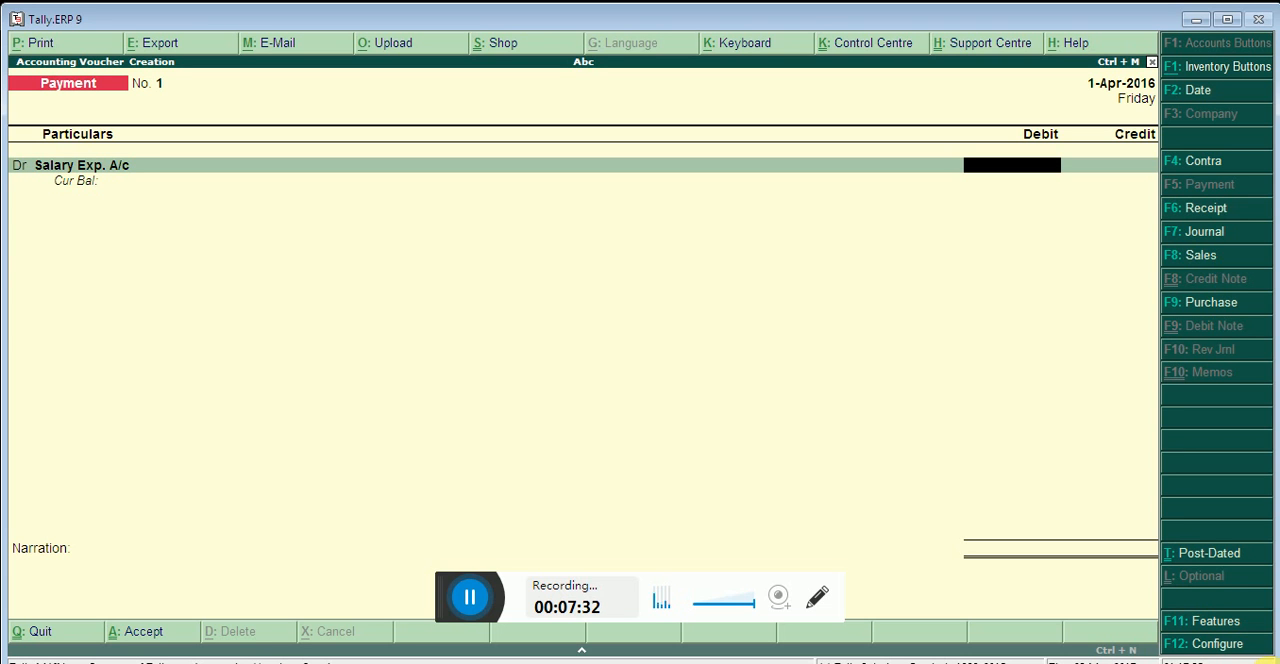
text(30,000)
key(Return)
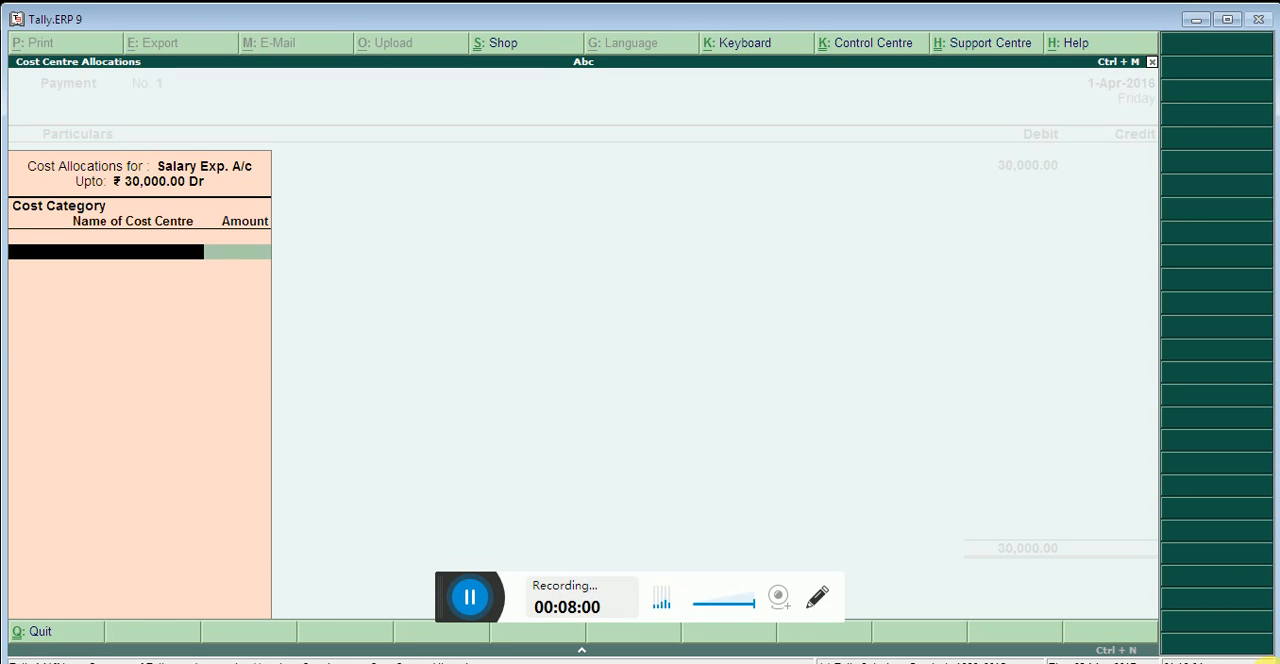
Select the HRA Department category for the salary allocation and assign 10,000 to the Miss employee's cost centre
key(space)
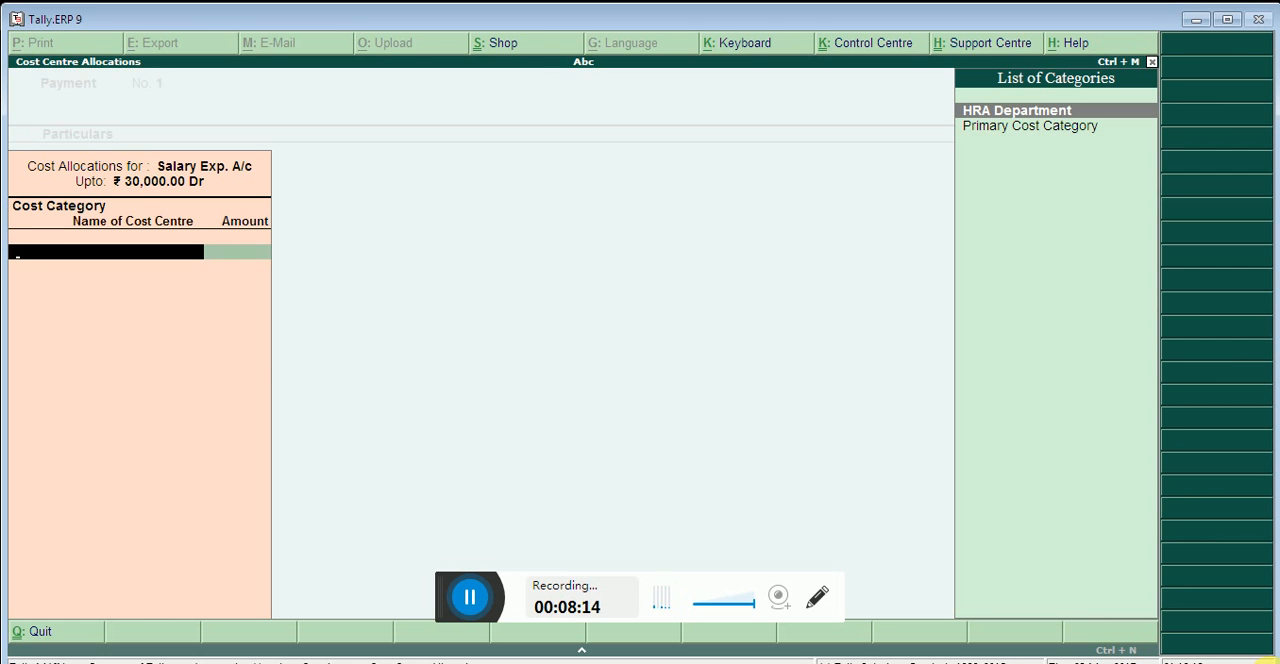
key(Return)
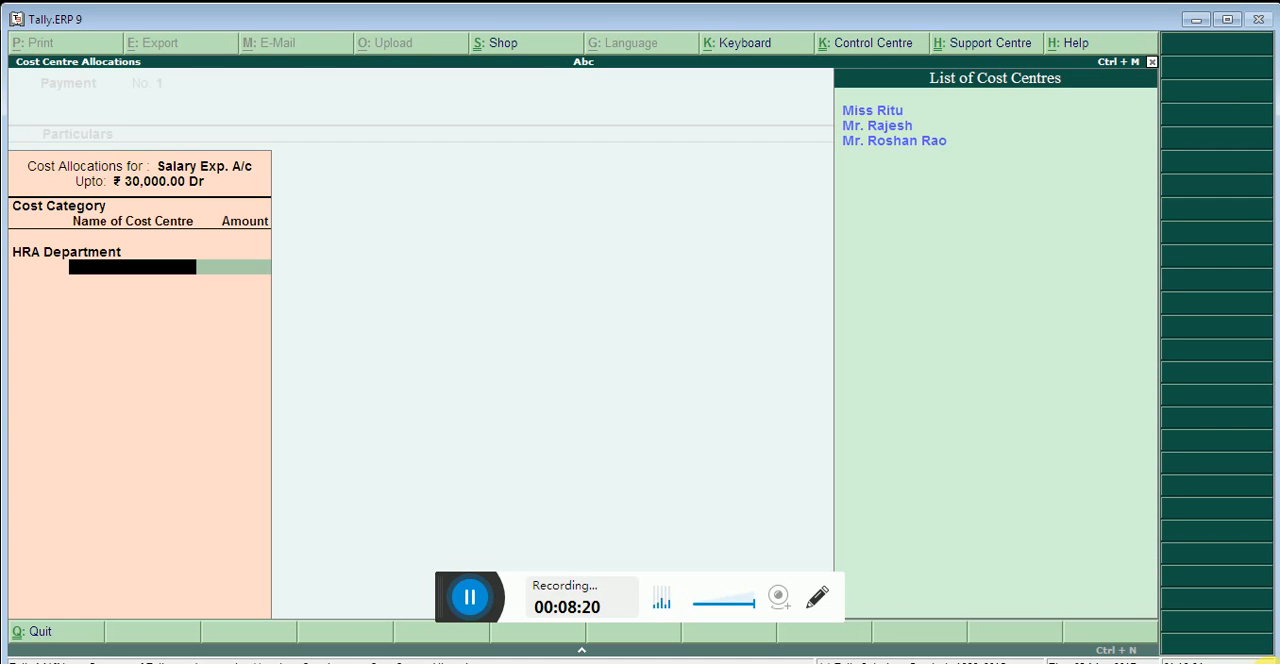
key(Down)
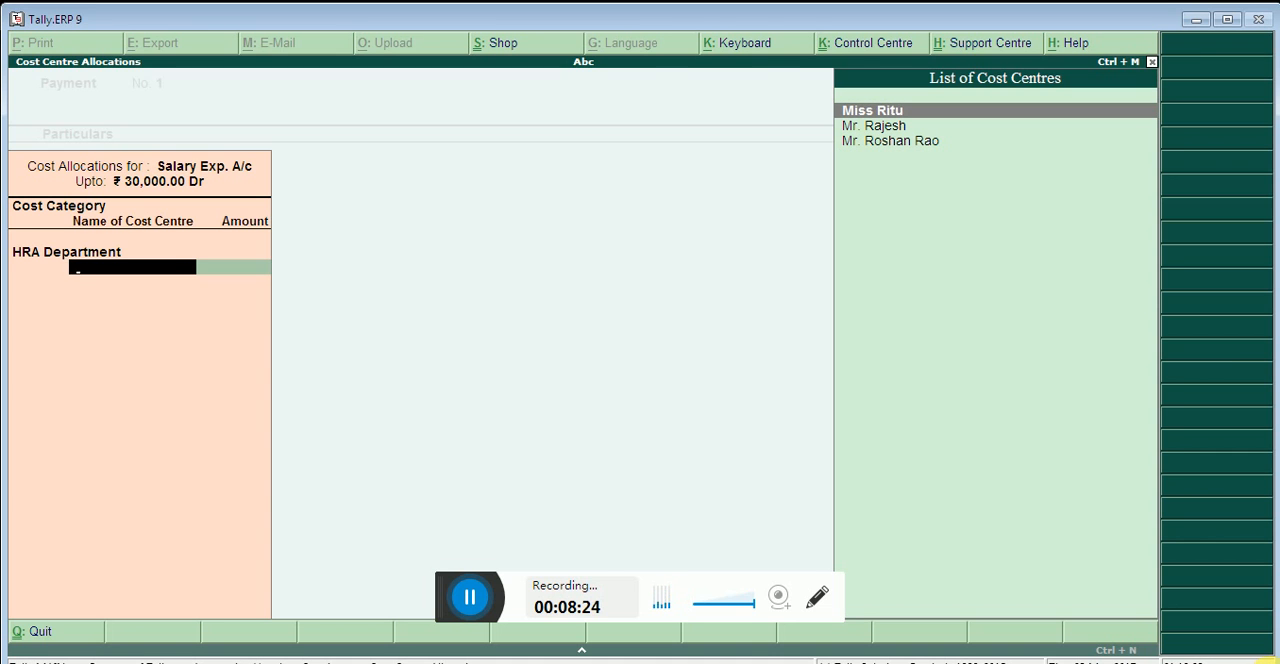
key(Return)
text(10000)
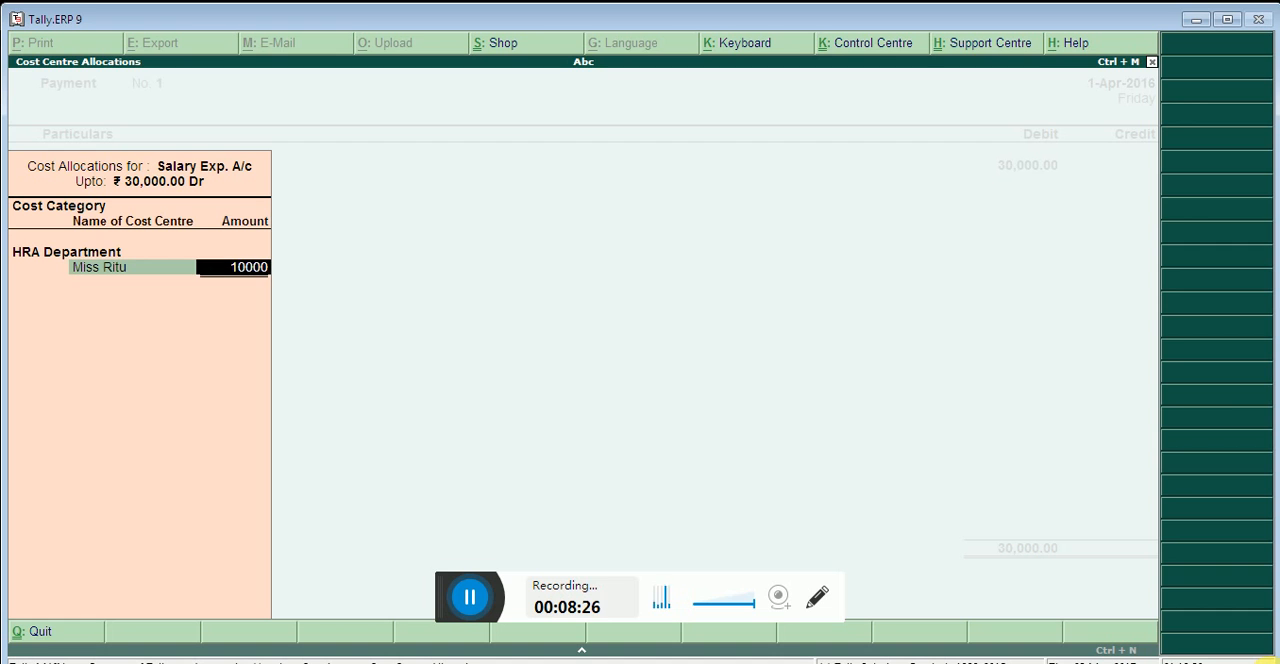
key(Return)
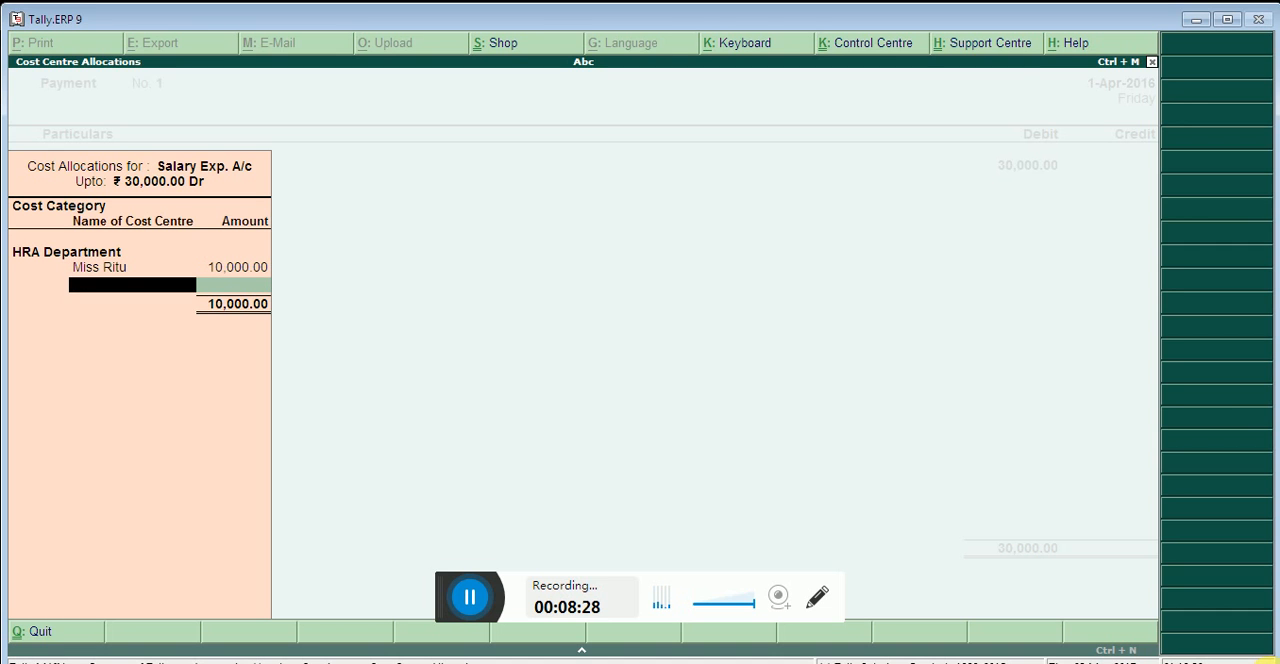
Allocate 10,000 of the salary expense to the second listed HRA Department employee's cost centre
key(Down)
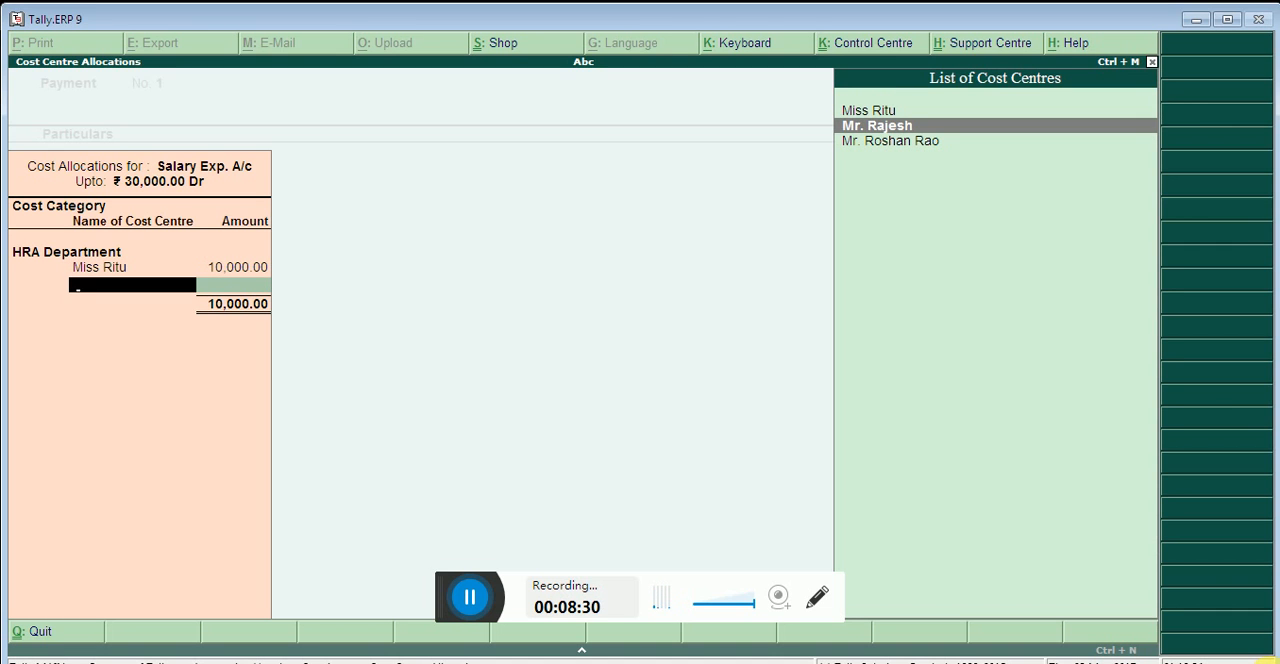
key(Return)
text(10,000)
key(Return)
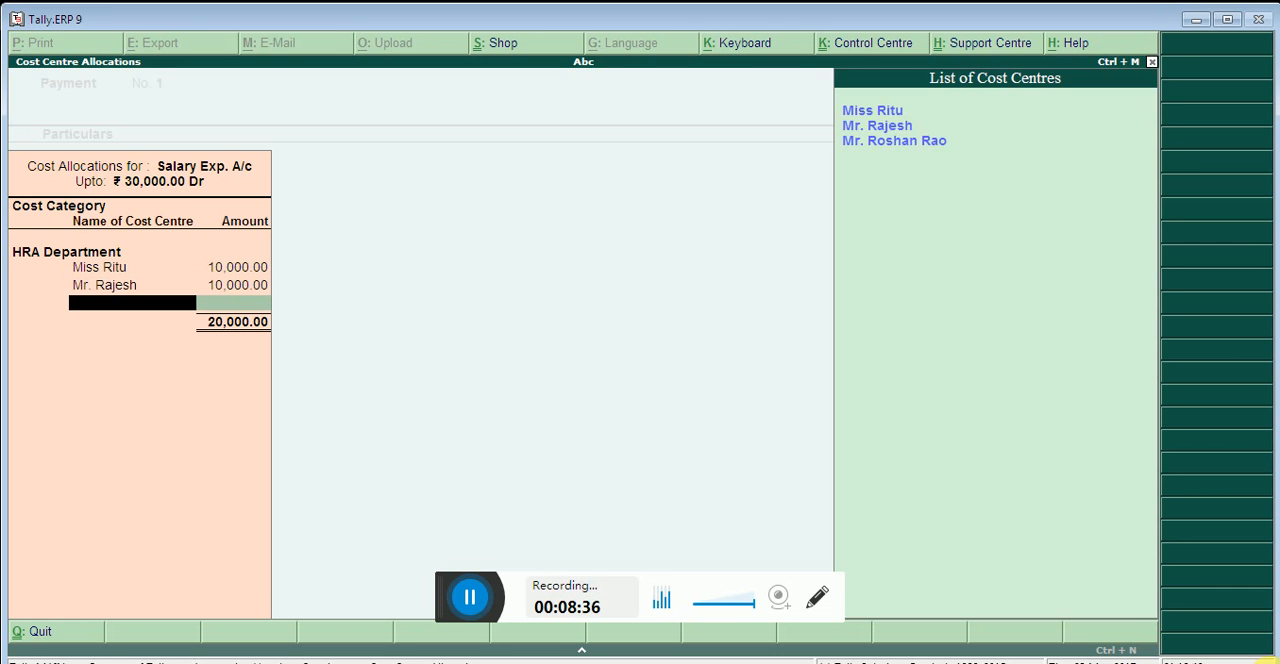
Allocate the remaining 10,000 to the third listed HRA Department employee's cost centre and complete the salary cost allocation
key(Down)
key(Down)
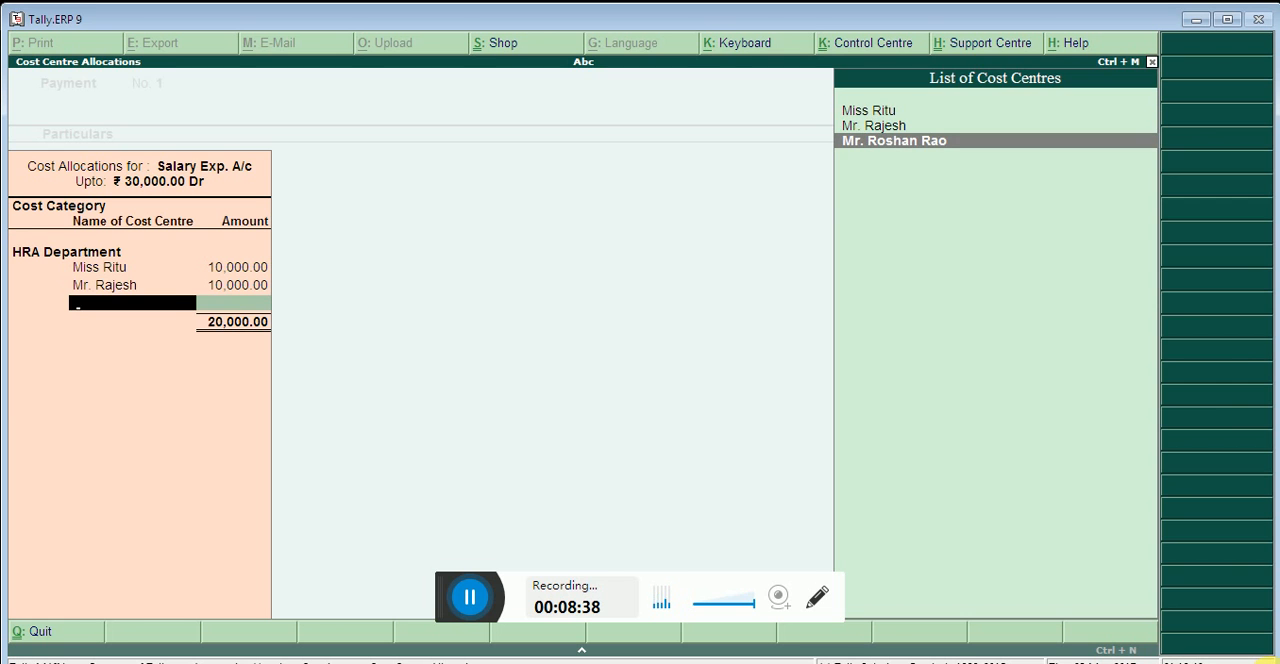
key(Return)
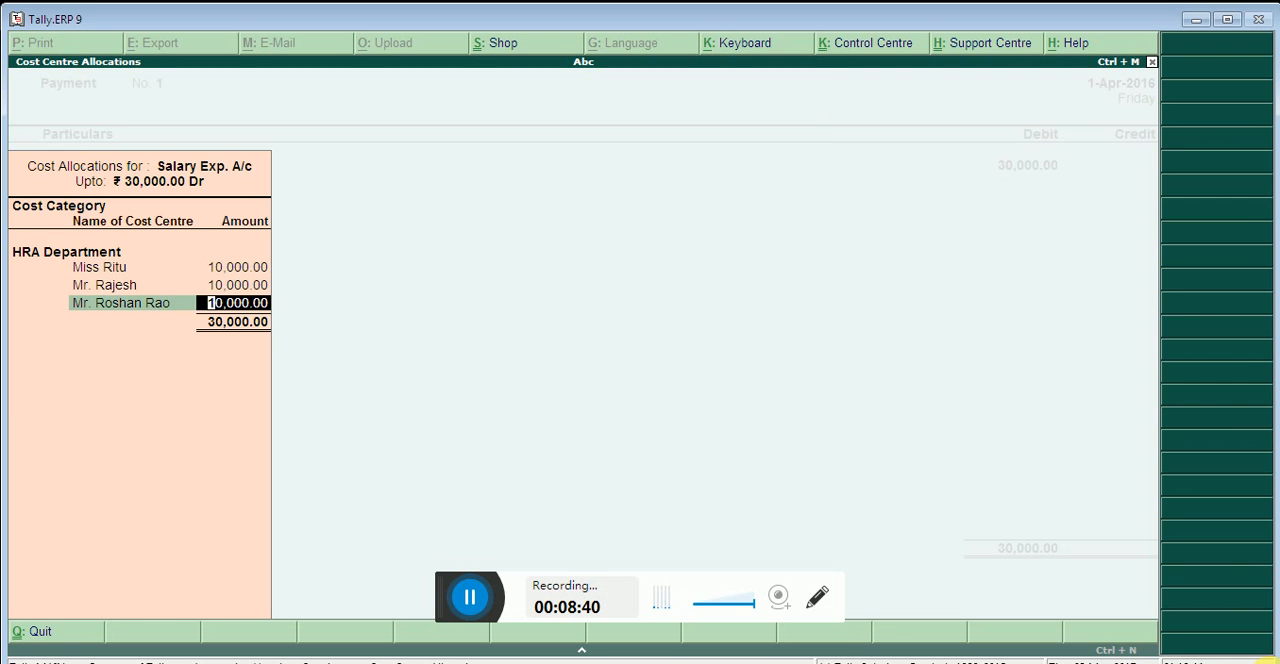
key(Return)
key(Return)
key(Return)
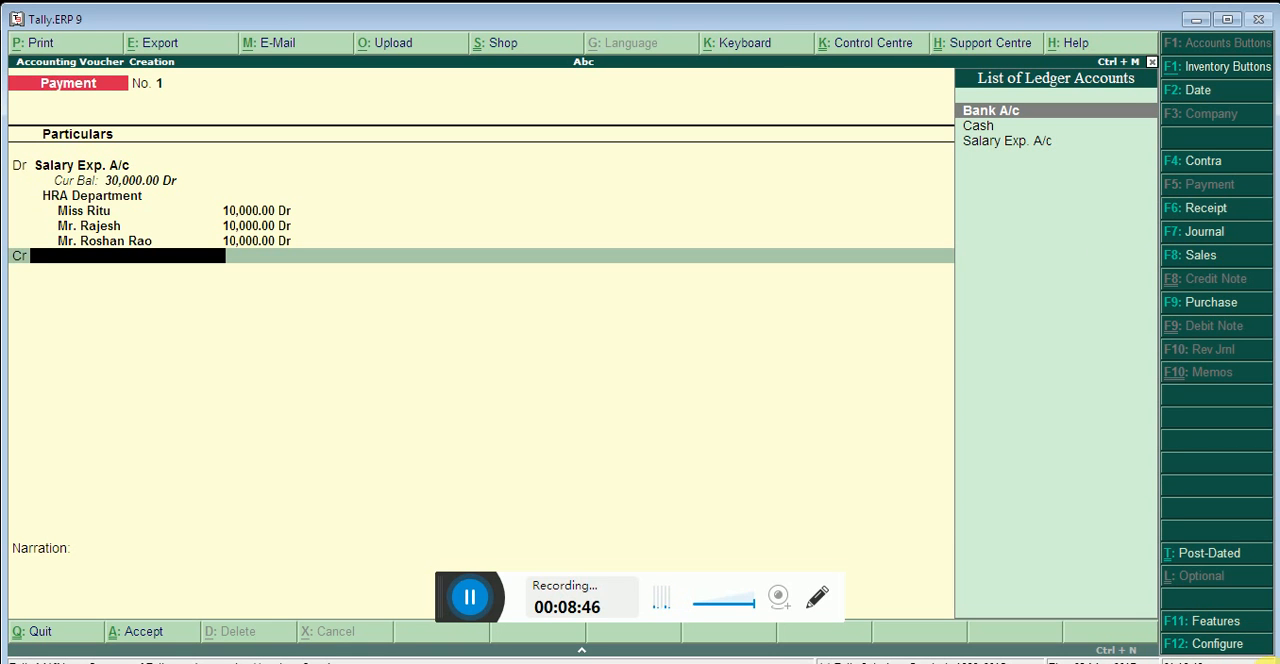
Credit Bank A/c with 30,000 as an A/c Payee cheque favouring Salary Exp. A/c dated 1-Apr-2016, leaving the instrument number blank
key(Return)
key(Return)
key(Return)
key(Return)
key(Return)
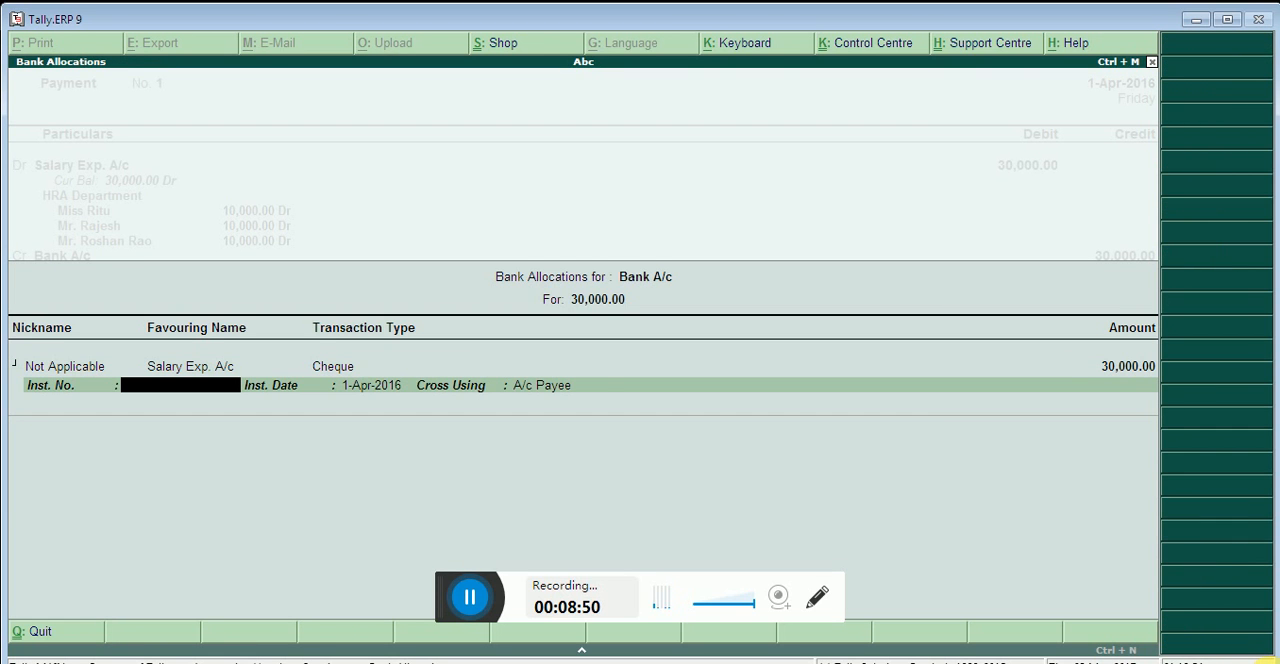
key(Return)
key(Return)
Save the payment voucher without a narration and reopen payment voucher No. 1 to review its entries
key(Return)
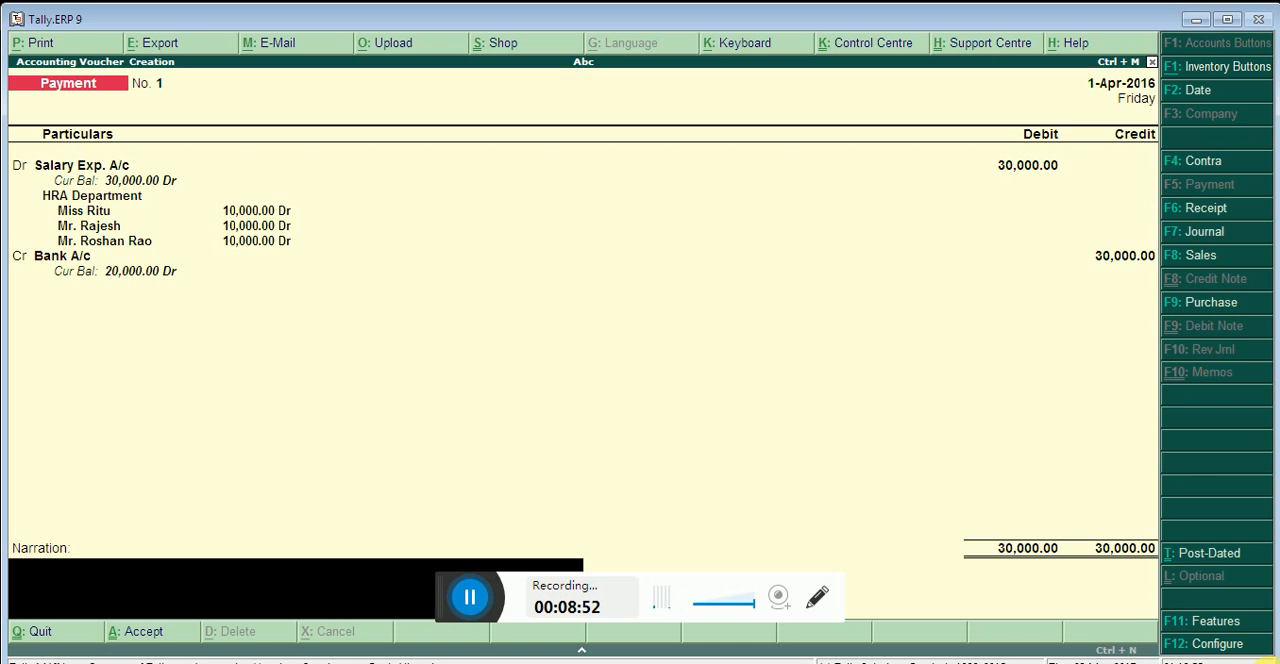
key(Return)
key(Return)
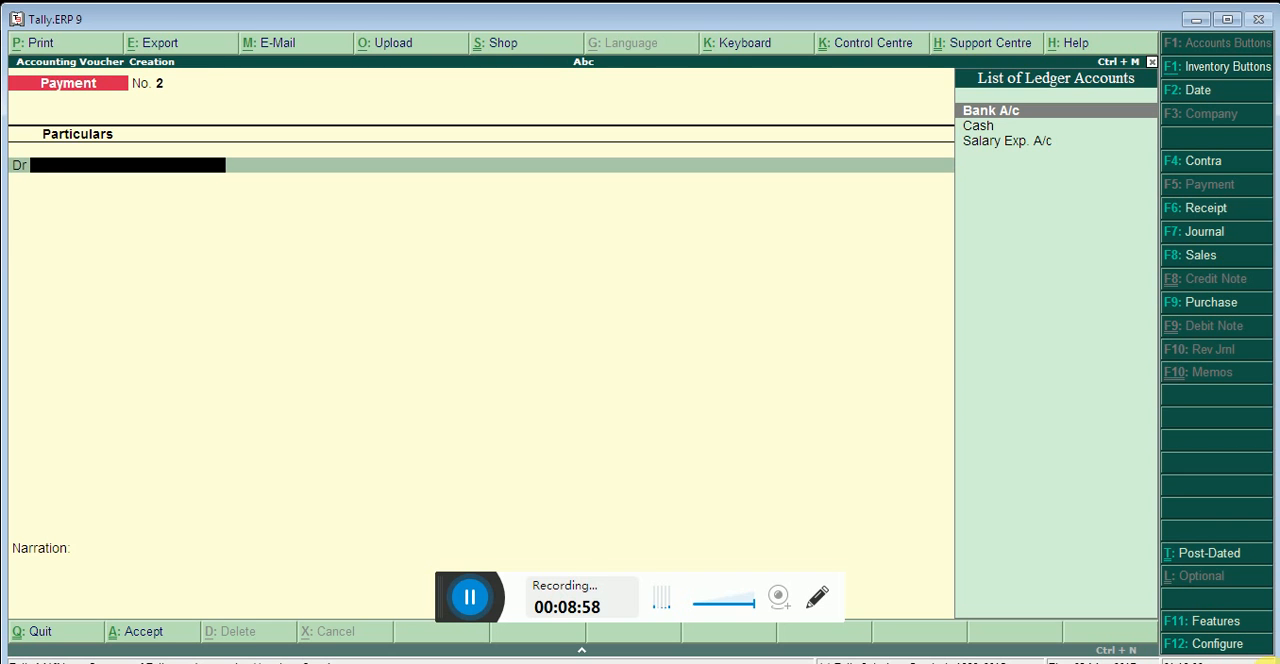
key(Page_Up)
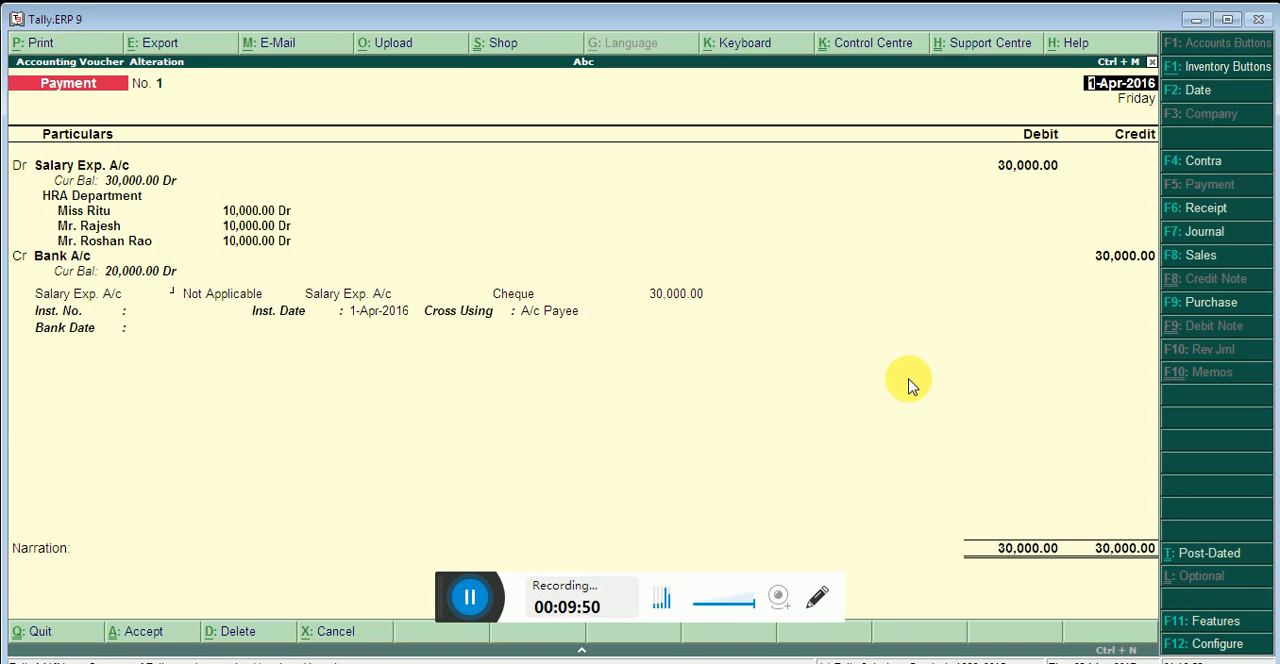
click(470, 598)
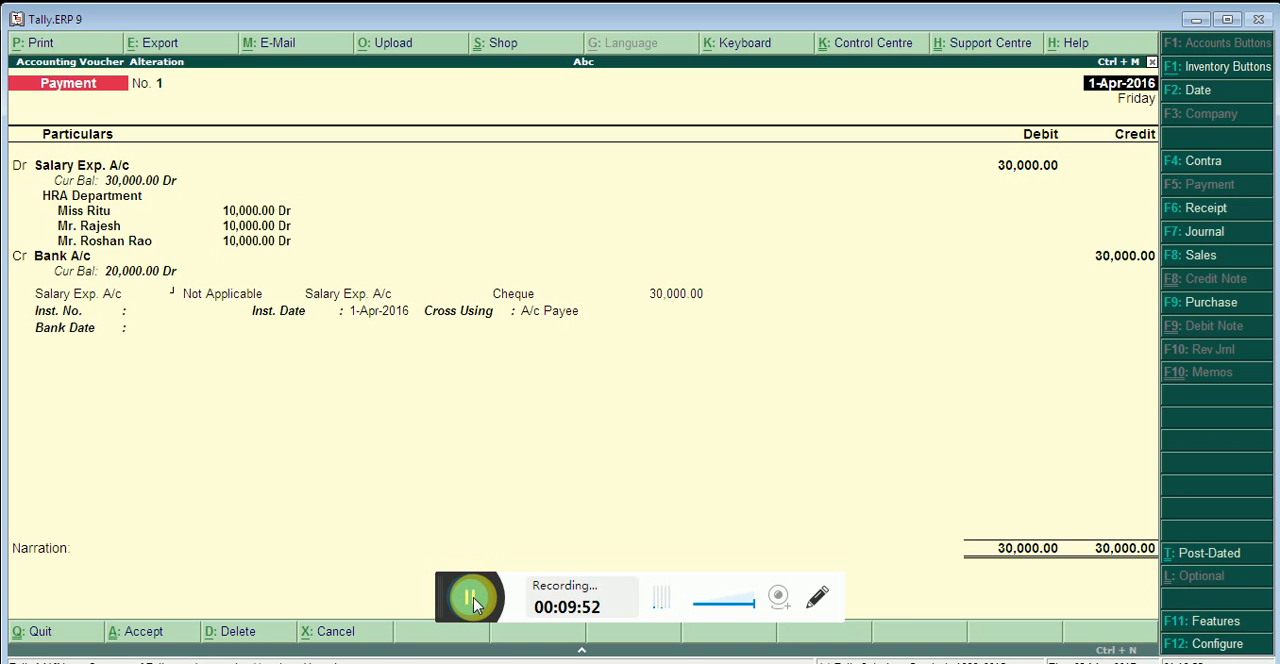